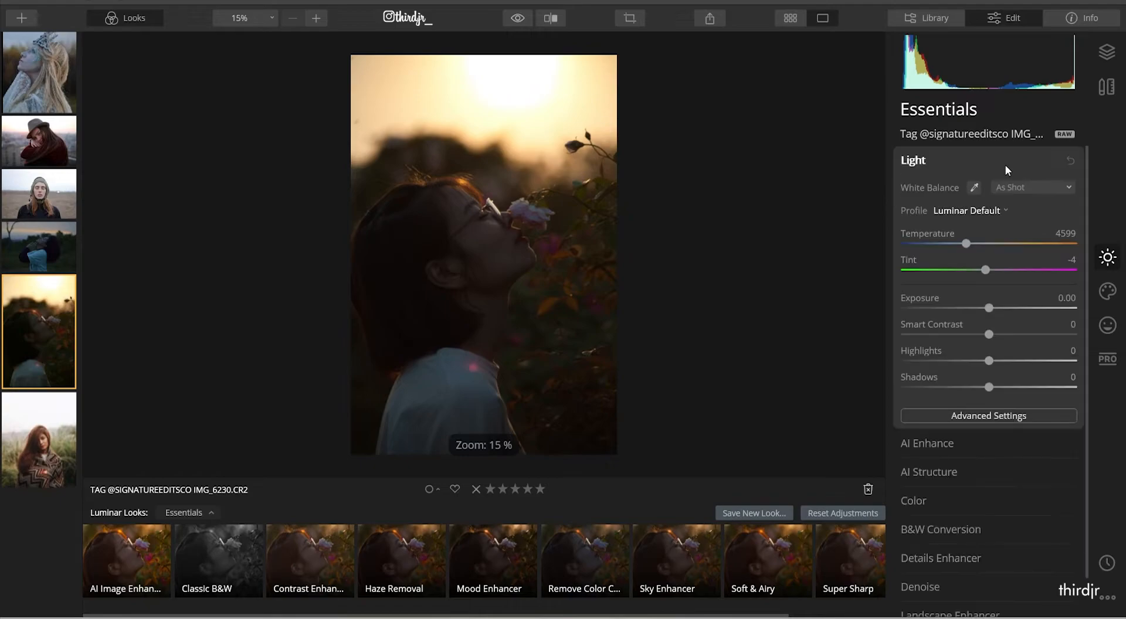
- Set Remove Color Cast to 20 in the Color adjustments for the portrait photo
left_click(976, 246)
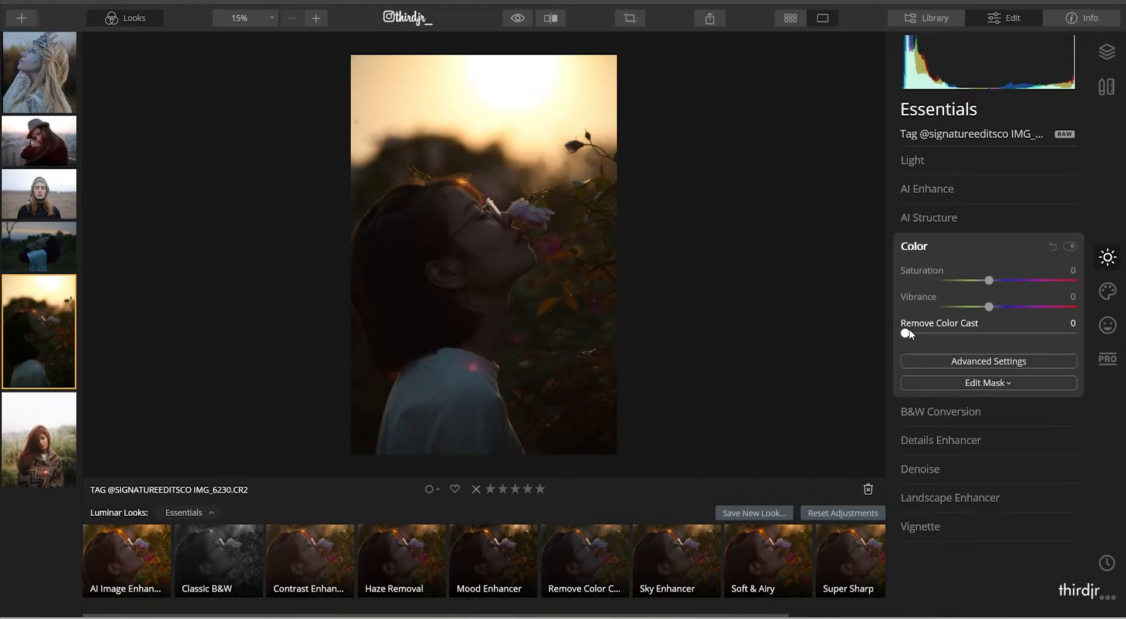
left_click_drag(909, 333, 938, 334)
left_click(974, 242)
- In the Light adjustments, set exposure to 1.05, smart contrast to 16, highlights to -52 and whites to -52
left_click(975, 159)
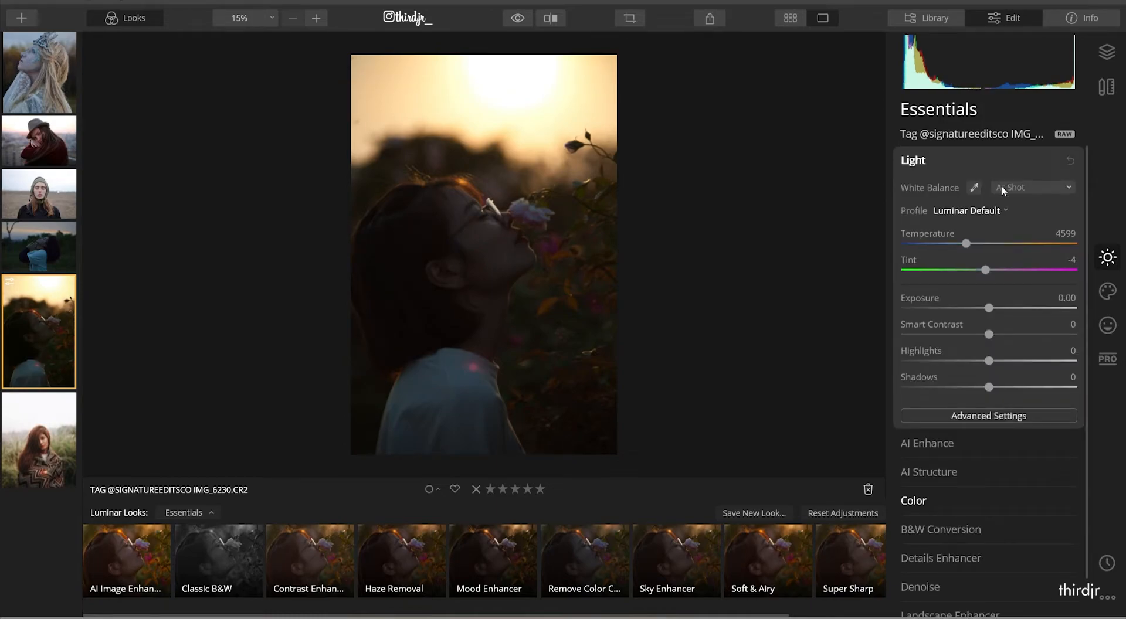
left_click_drag(989, 308, 1006, 310)
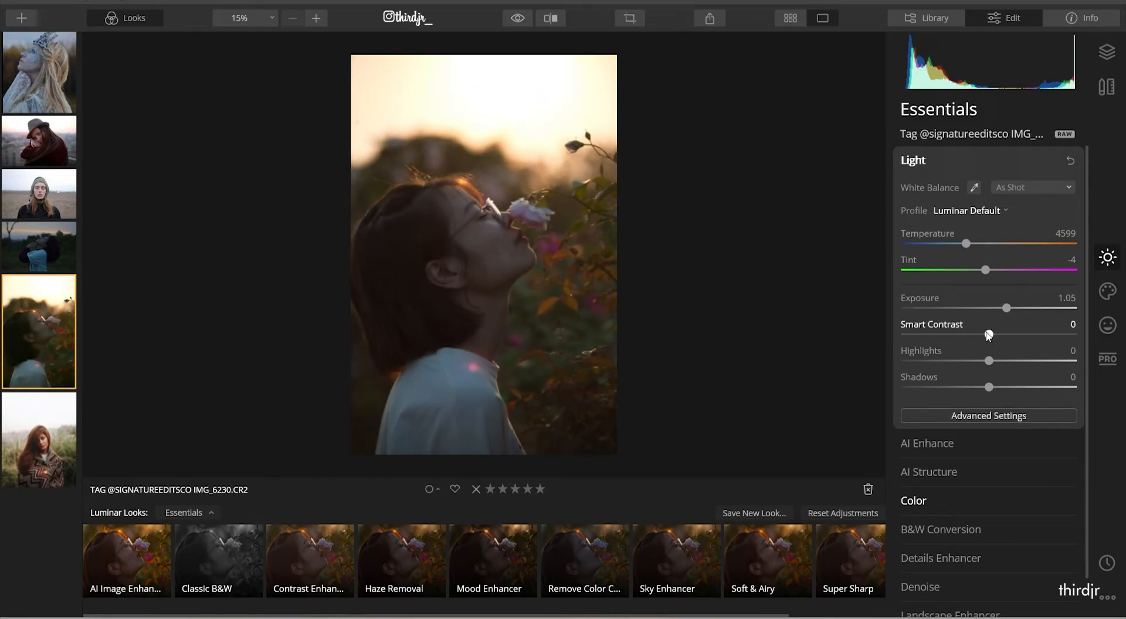
left_click_drag(990, 334, 999, 334)
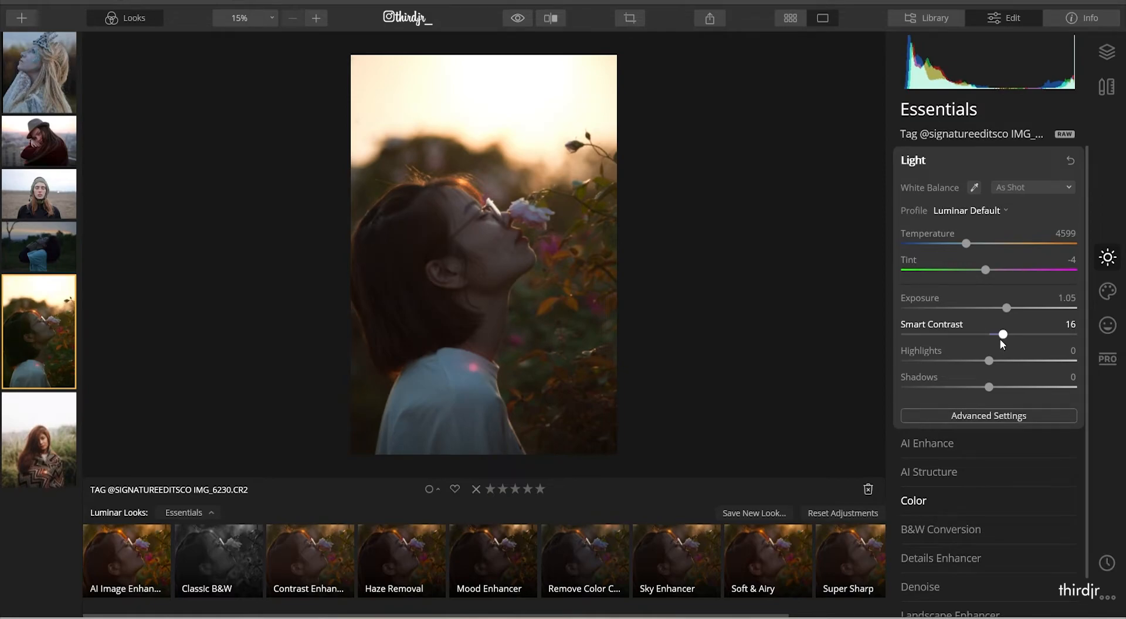
left_click_drag(991, 364, 952, 362)
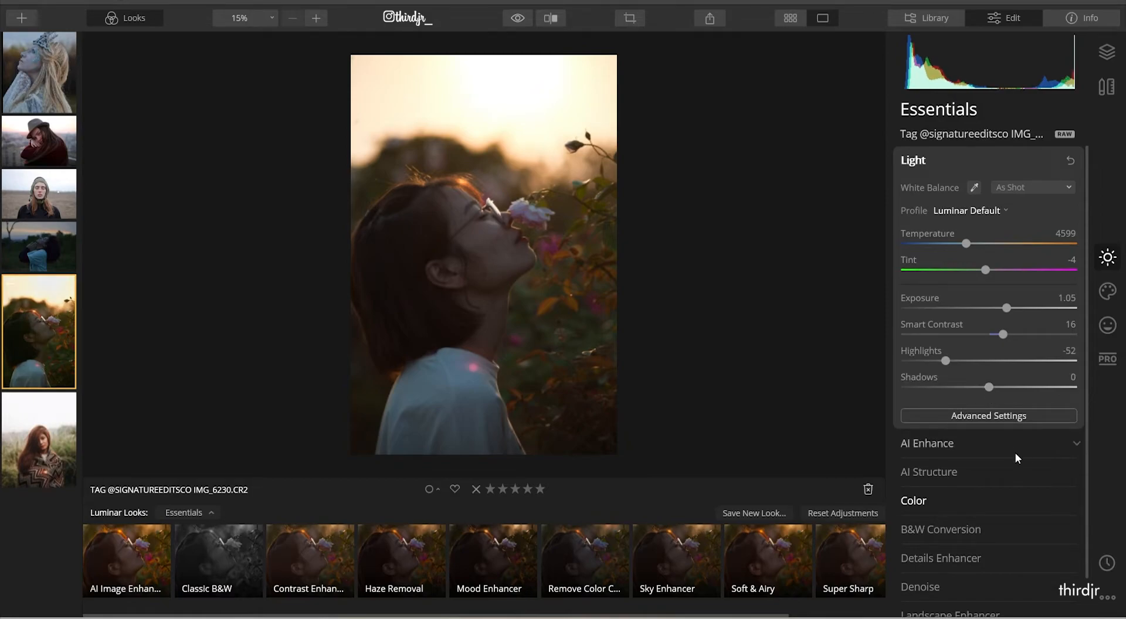
left_click(988, 415)
left_click_drag(990, 299, 946, 298)
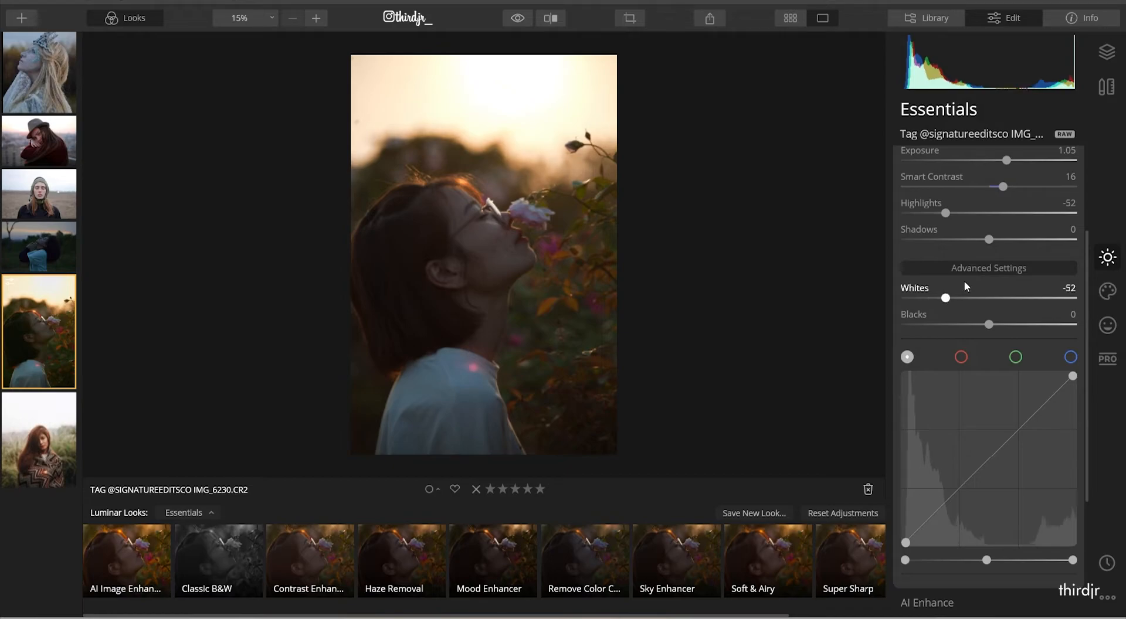
- Shape the master tone curve into a gentle S, lowering the shadows and raising the highlights
scroll(971, 409, "down", 3)
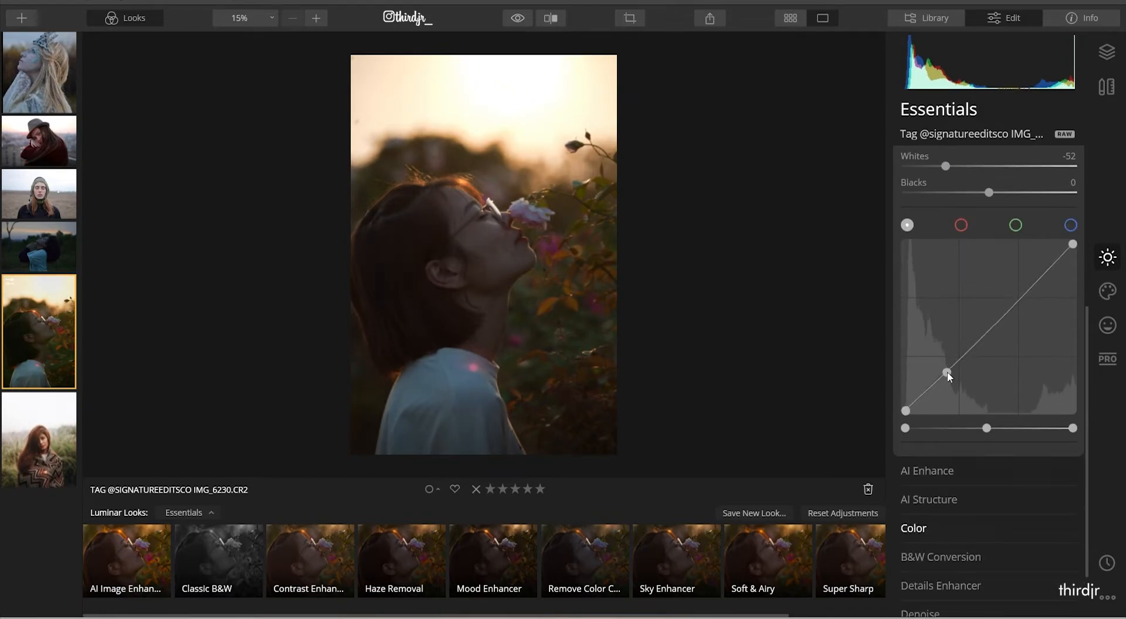
left_click_drag(946, 371, 948, 381)
mouse_move(1024, 309)
left_mouse_down()
mouse_move(1032, 282)
mouse_move(1018, 287)
mouse_move(1028, 302)
left_mouse_up()
mouse_move(949, 381)
left_mouse_down()
mouse_move(943, 370)
mouse_move(950, 382)
left_mouse_up()
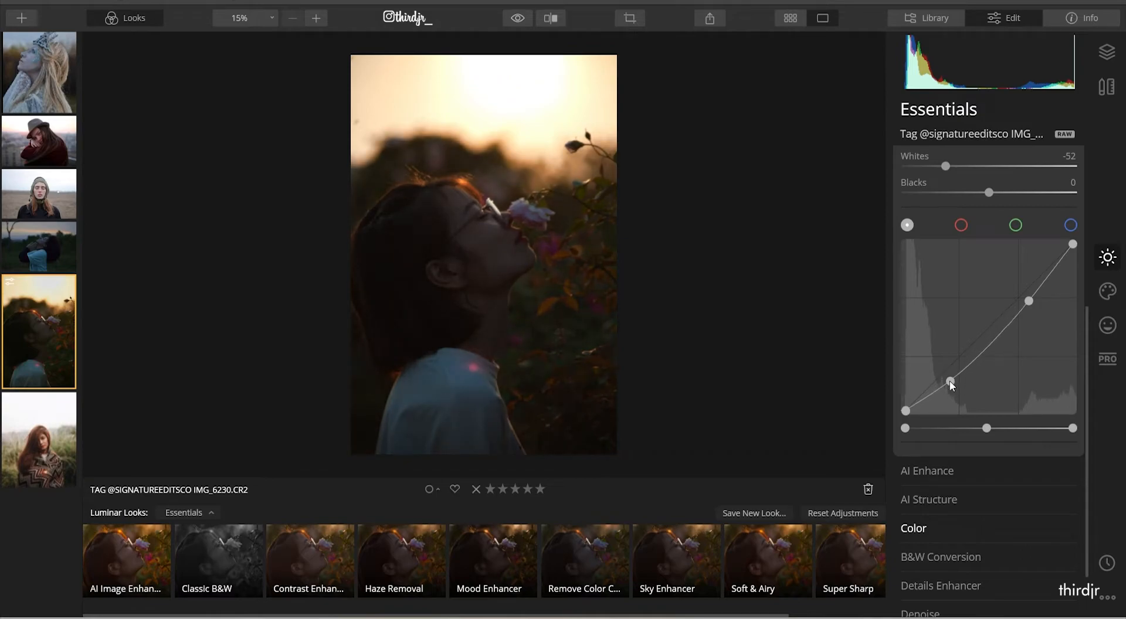
left_click_drag(1028, 302, 1020, 294)
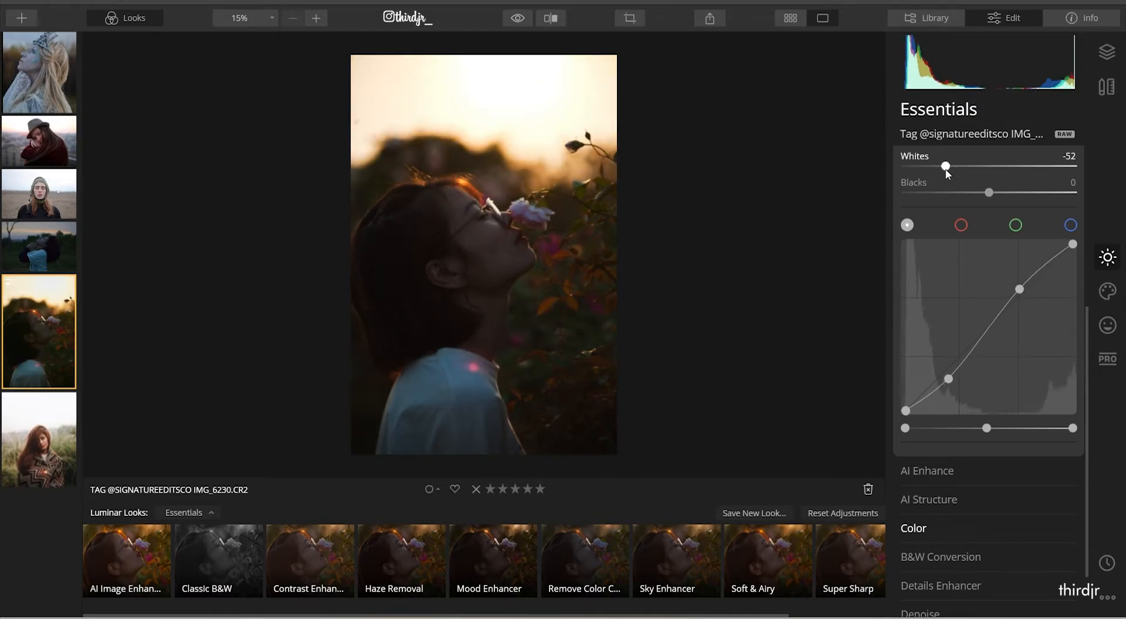
scroll(980, 181, "up", 3)
scroll(976, 197, "down", 3)
scroll(977, 197, "up", 5)
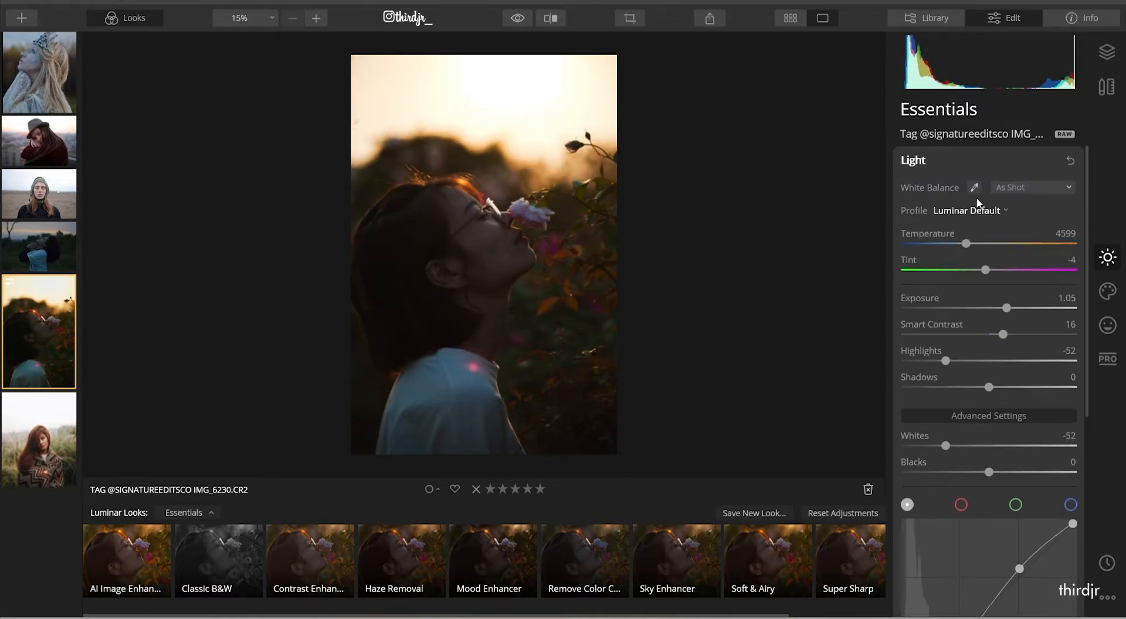
left_click(969, 163)
- Set AI Accent to 30 in the AI Enhance adjustments
left_click(984, 192)
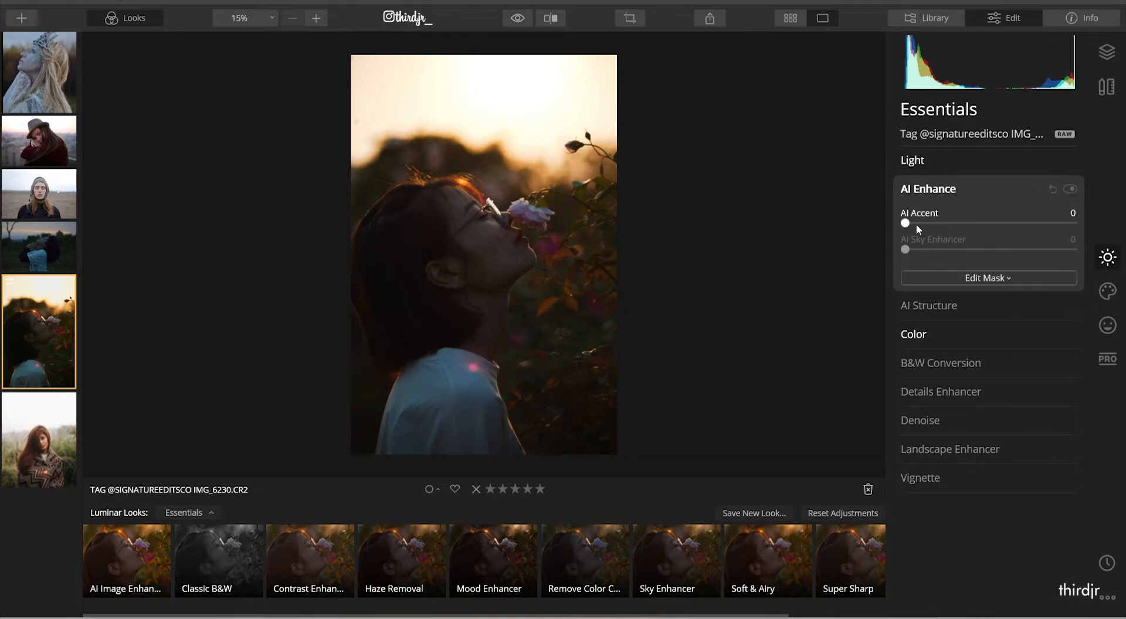
left_click_drag(902, 224, 932, 226)
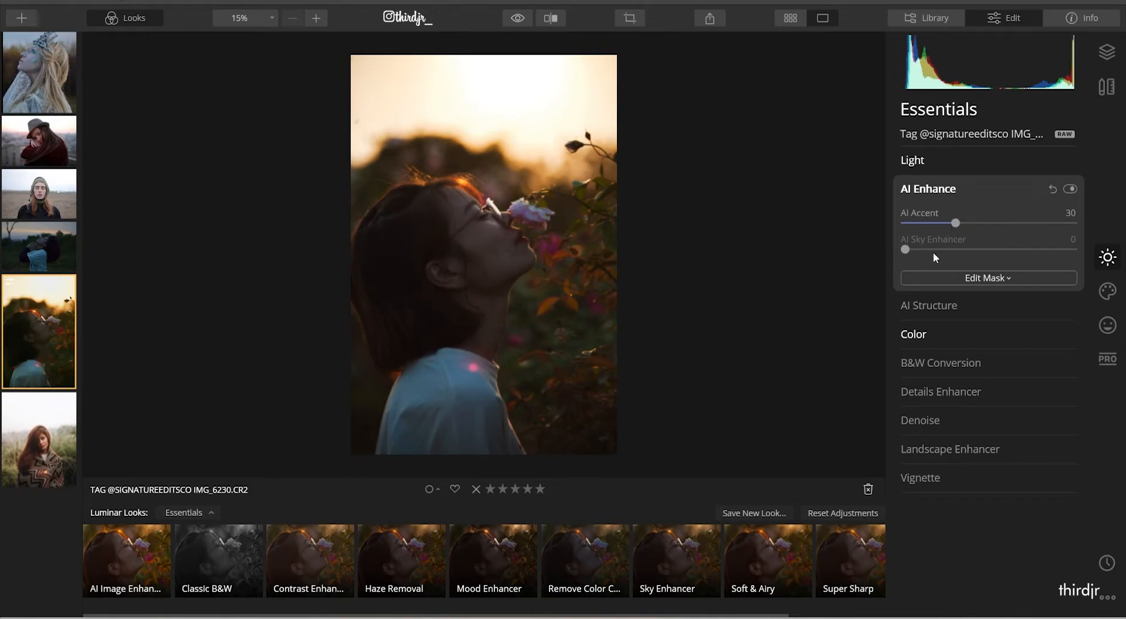
left_click(976, 190)
- Set the AI Structure amount to 12 and its boost to 17
left_click(975, 227)
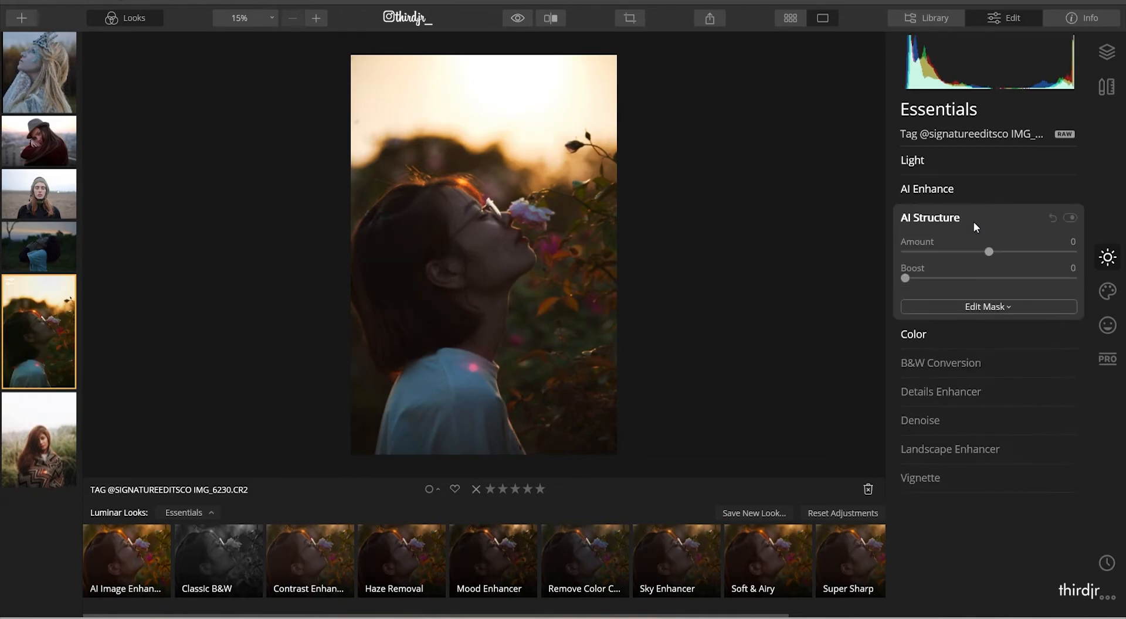
left_click_drag(987, 253, 999, 256)
left_click_drag(905, 280, 934, 283)
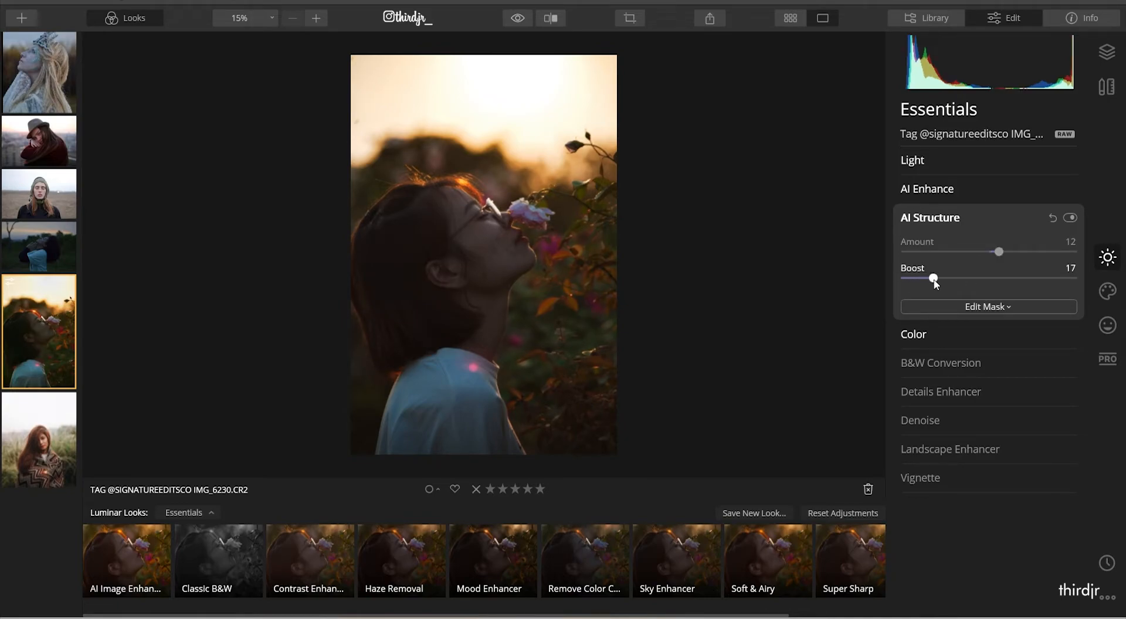
left_click(955, 222)
- In the Color adjustments, set overall saturation to -10 and vibrance to 20, and set the green hue to -100
left_click(974, 256)
left_click_drag(988, 306, 981, 286)
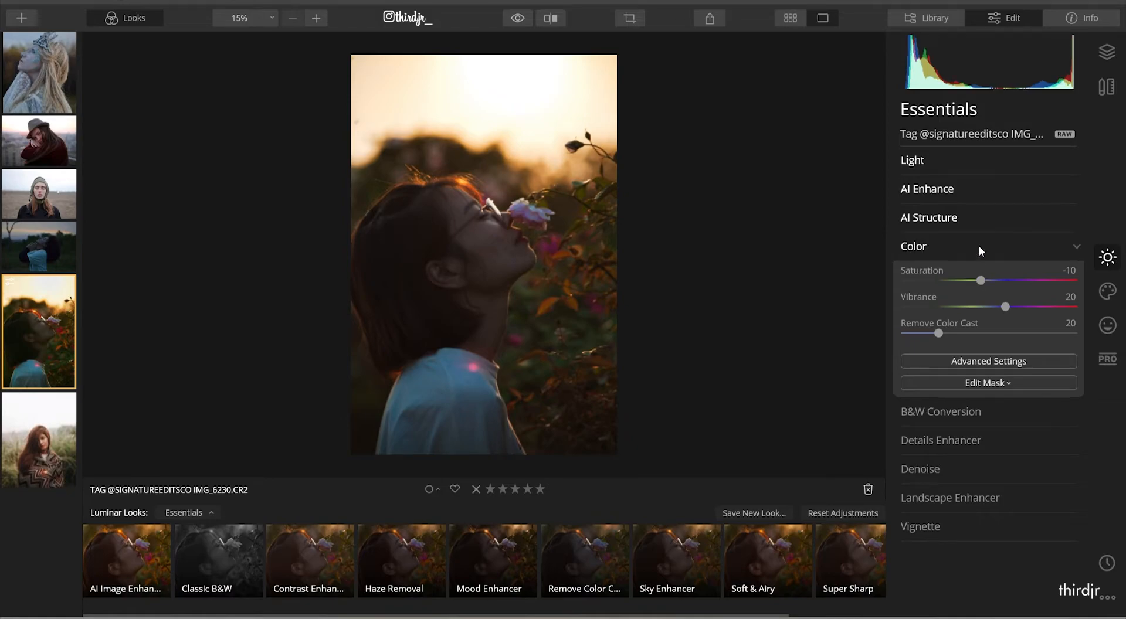
left_click(1002, 360)
scroll(951, 393, "down", 2)
left_click(978, 347)
left_click_drag(987, 381, 832, 351)
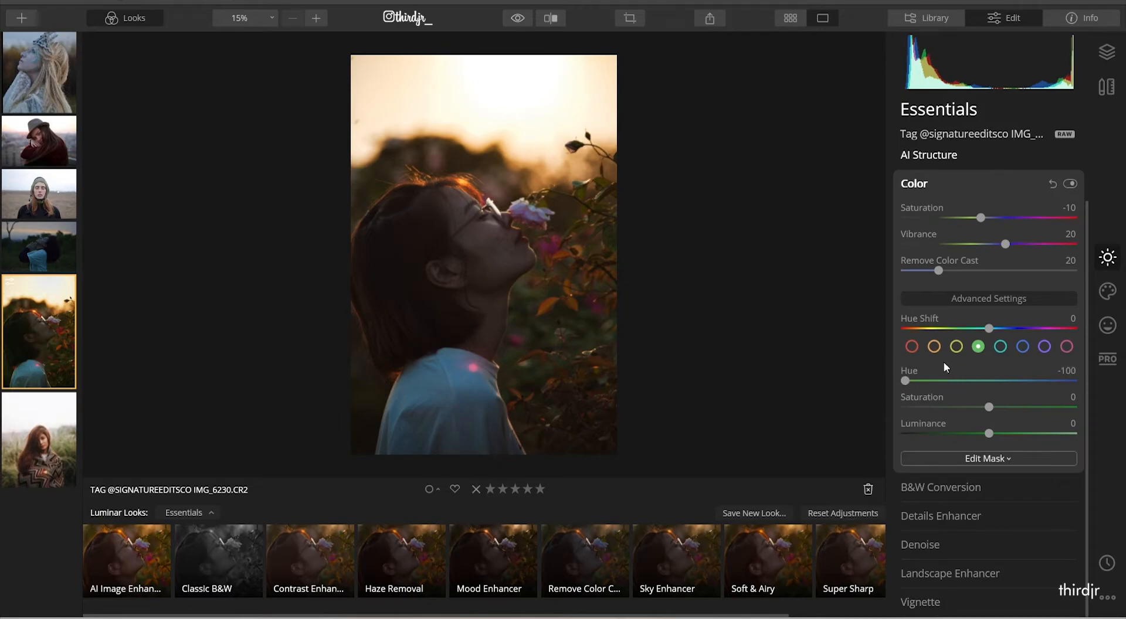
- Set the reds to saturation 60 and luminance 31, and the oranges to saturation 71 and luminance 56
left_click(913, 347)
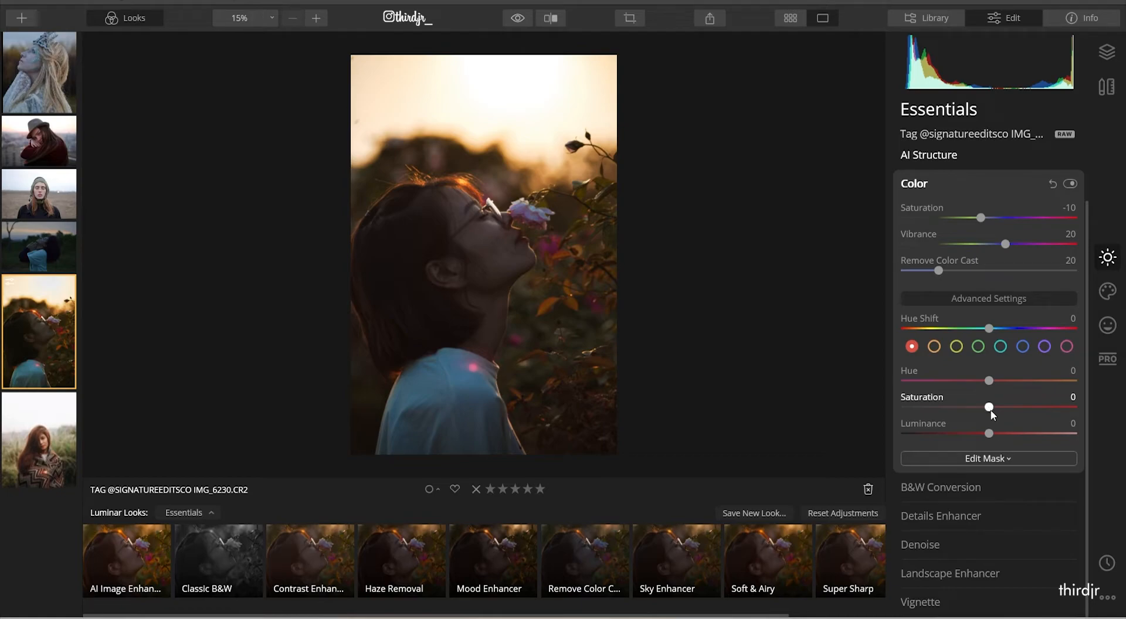
left_click_drag(991, 412, 1016, 437)
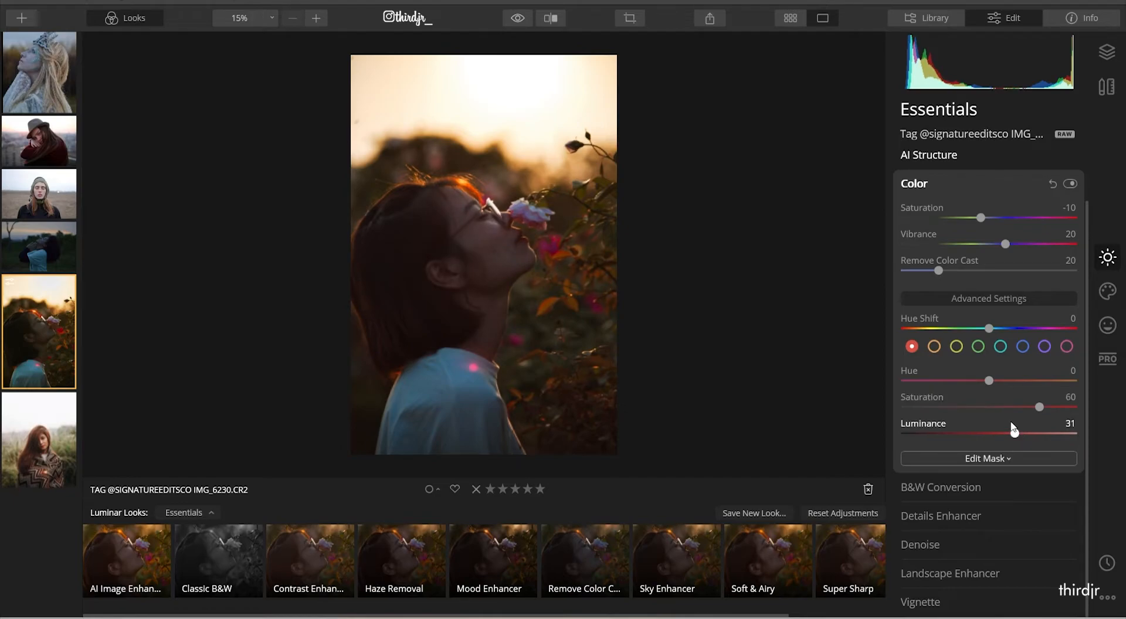
left_click(933, 346)
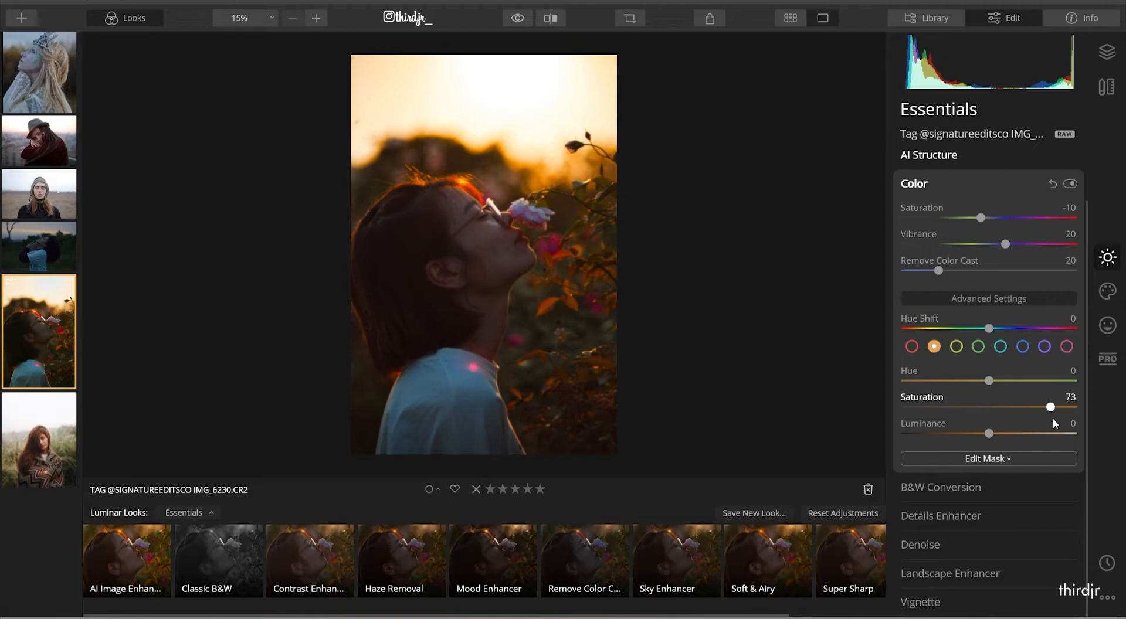
left_click_drag(1049, 417, 1051, 417)
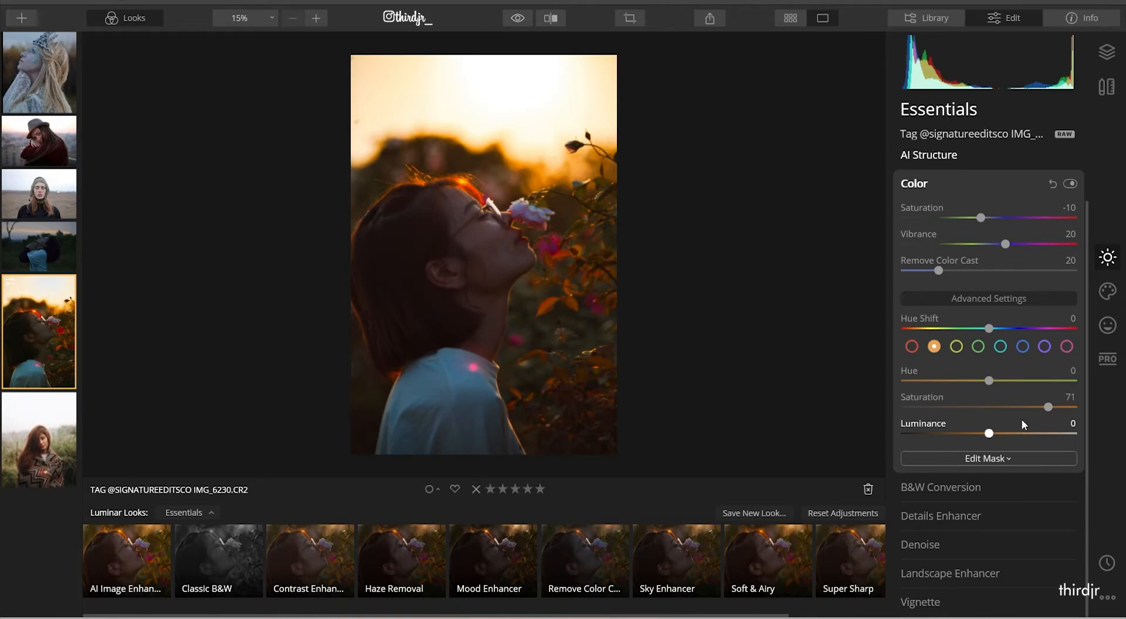
left_click_drag(989, 434, 1035, 441)
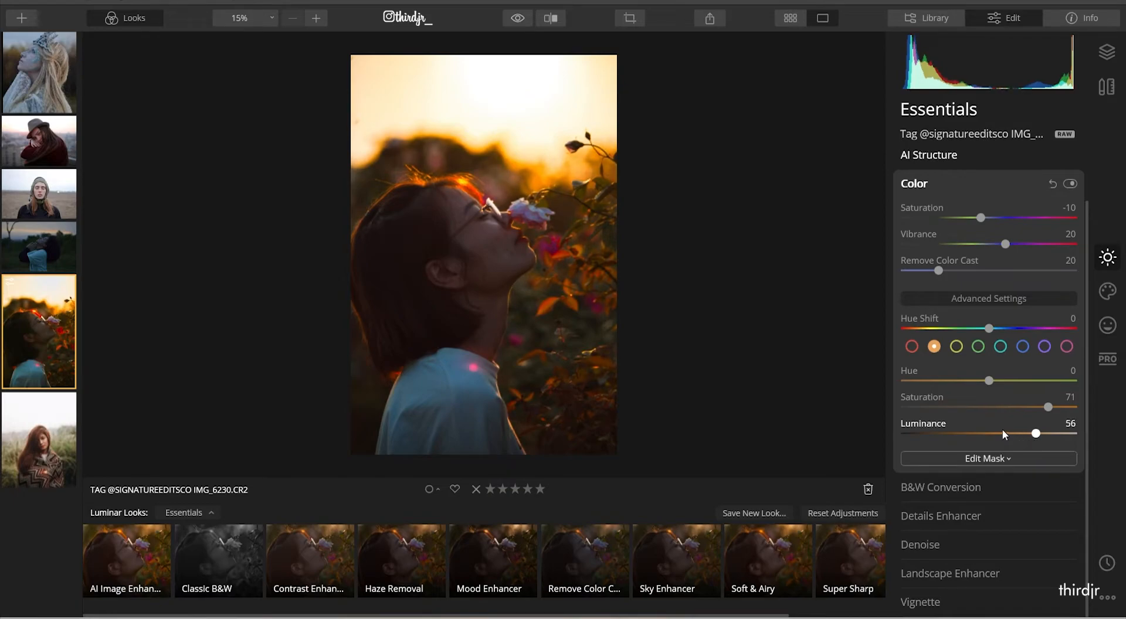
- Set the yellows to saturation -55 and luminance -28
left_click(957, 347)
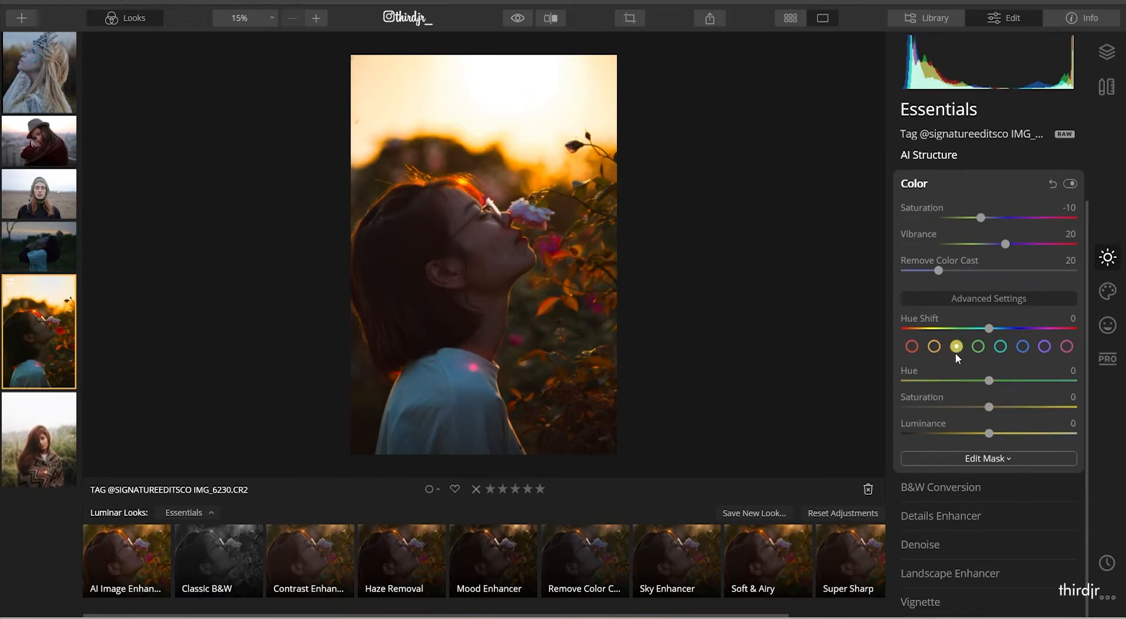
left_click_drag(989, 407, 944, 397)
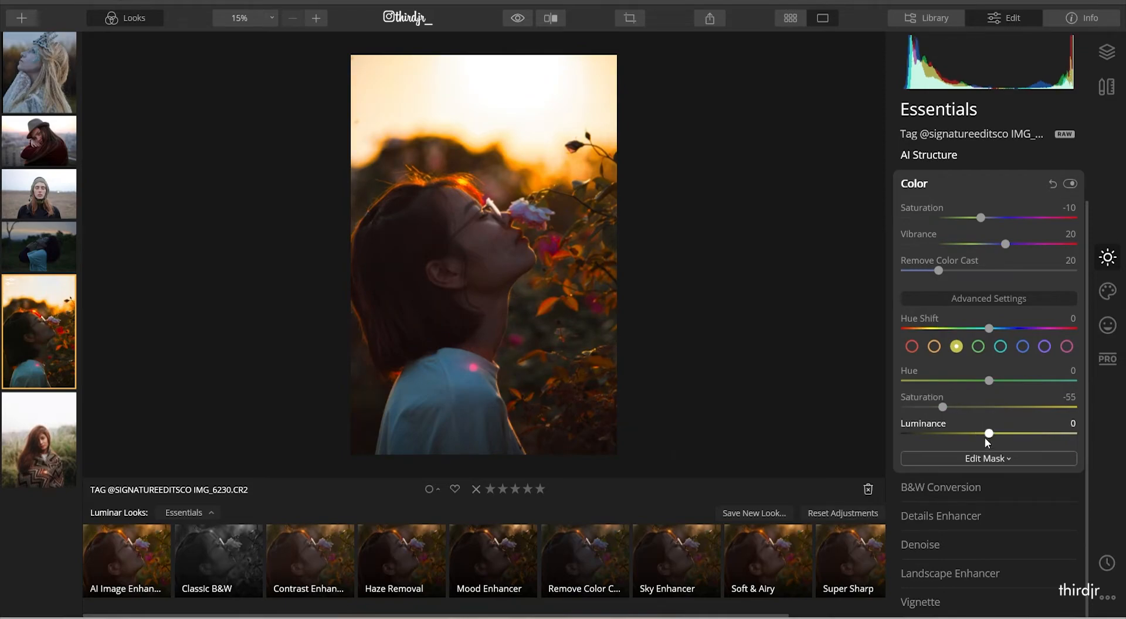
left_click_drag(990, 439, 966, 431)
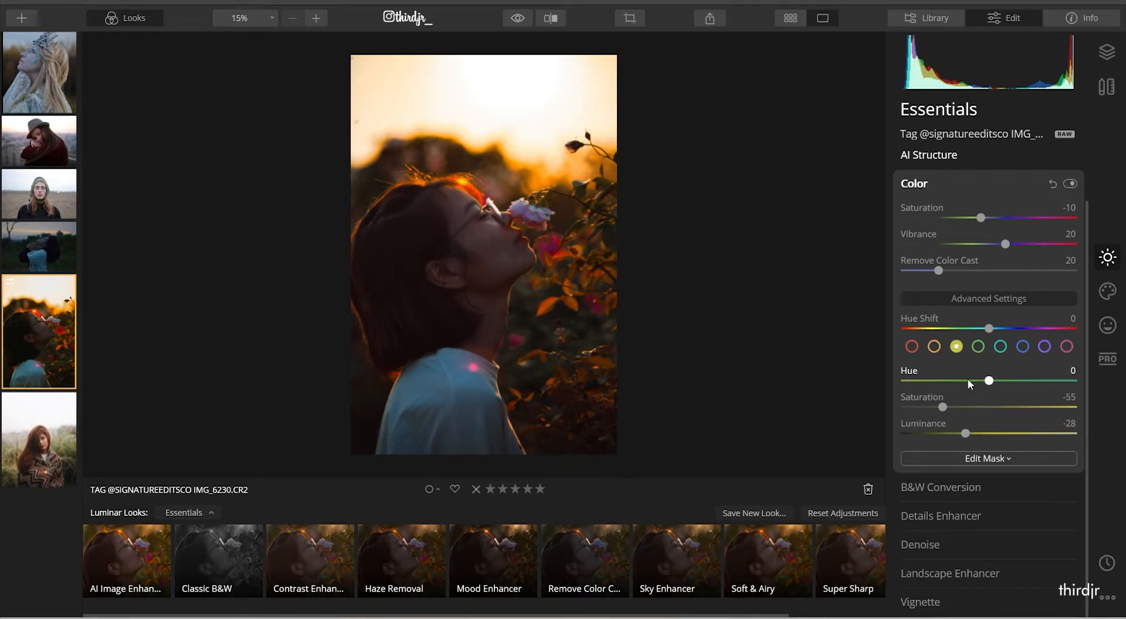
left_click(946, 195)
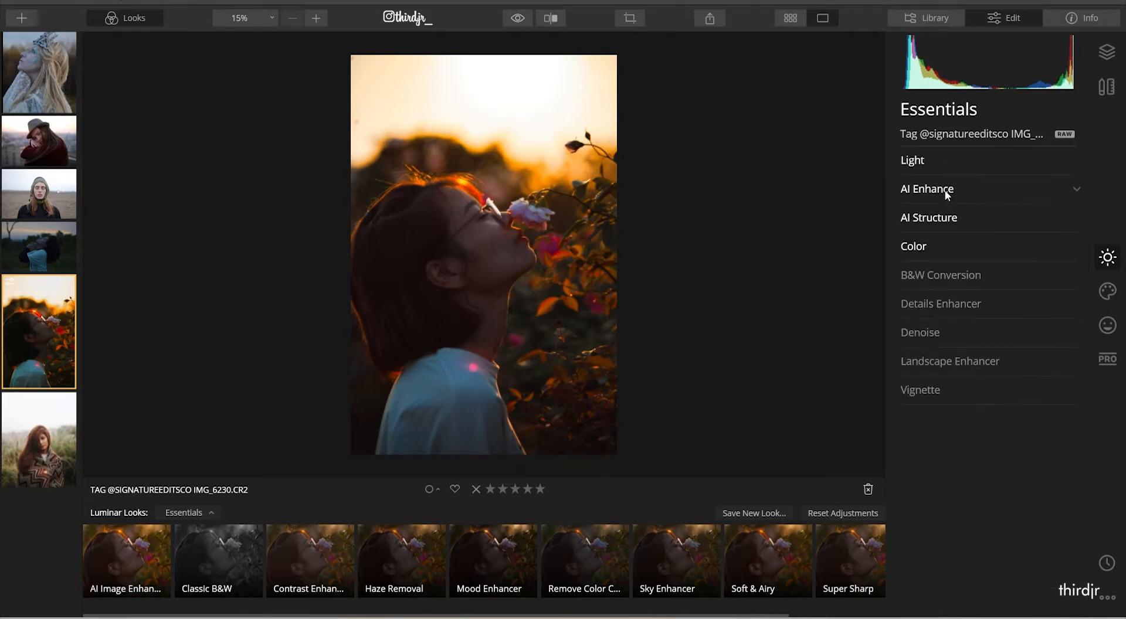
- In the Details Enhancer, set small details to 38, medium details to 21 and sharpen to 20
left_click(977, 302)
left_click_drag(989, 338, 1007, 364)
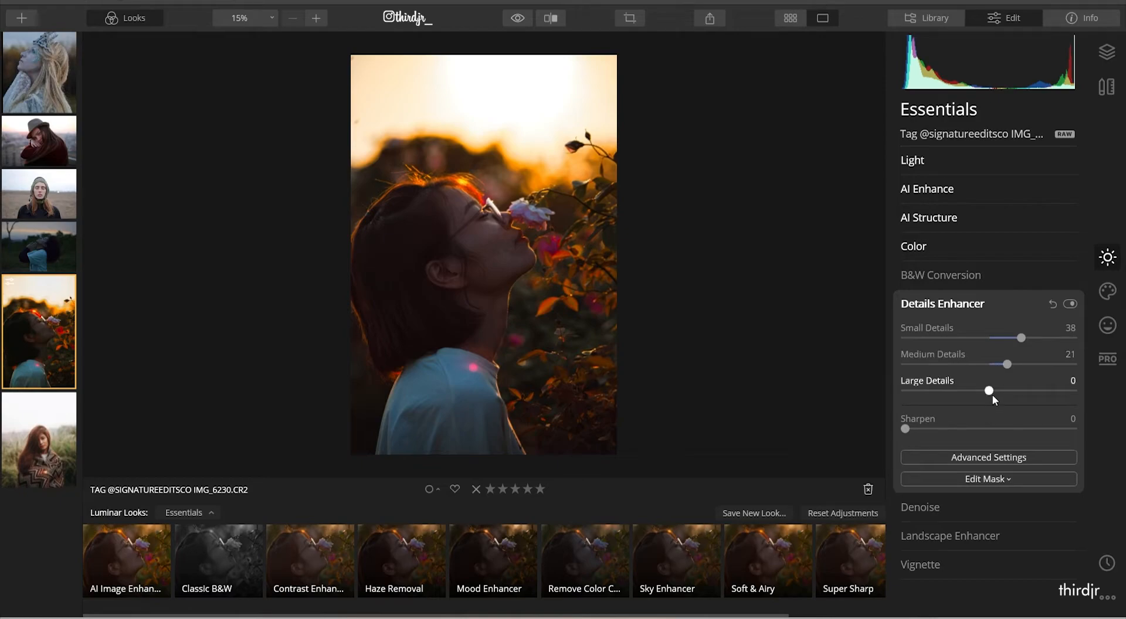
left_click_drag(906, 431, 941, 432)
- Inspect the face at 100% zoom, and compare the whole photo before and after the edits
left_click(475, 225)
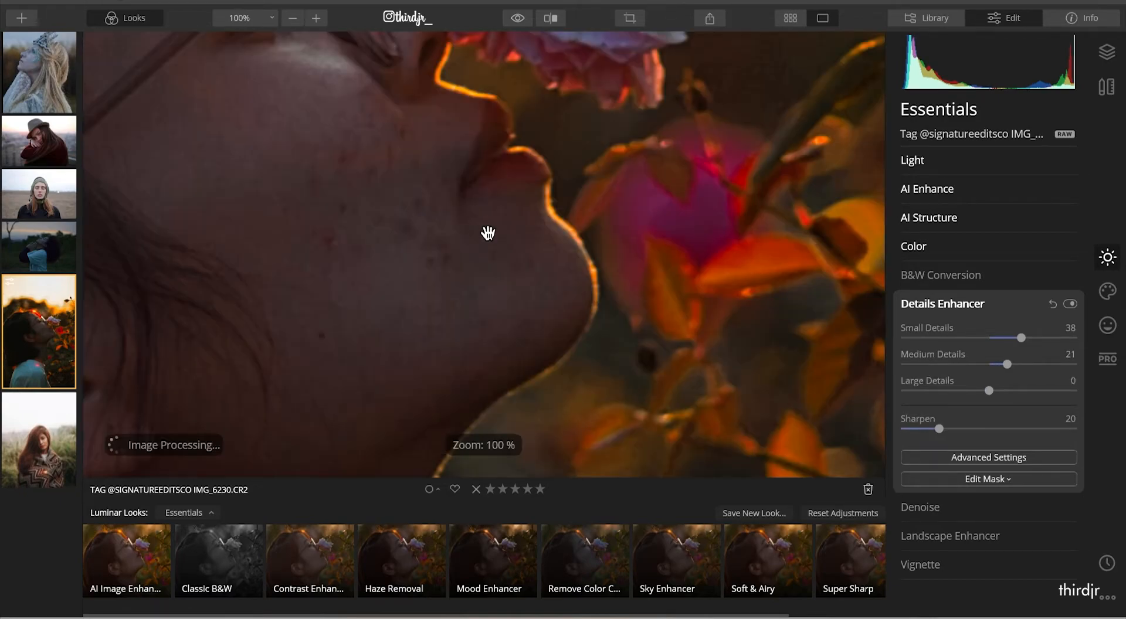
scroll(470, 219, "down", 3)
scroll(486, 210, "down", 2)
scroll(485, 210, "up", 1)
scroll(485, 209, "down", 1)
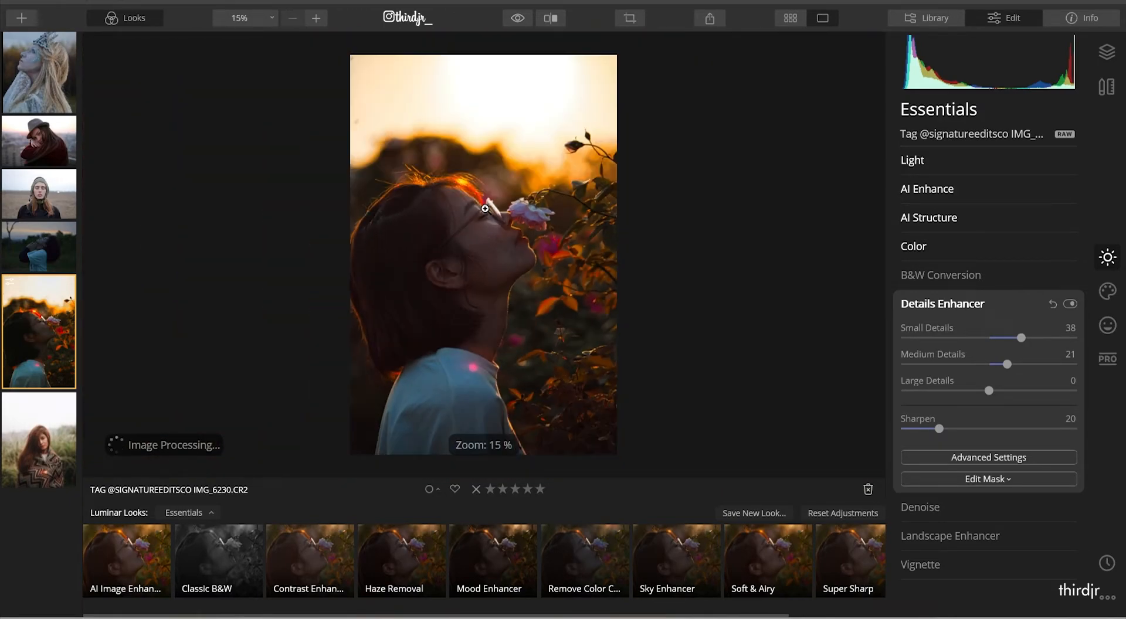
left_click(551, 20)
left_click(555, 20)
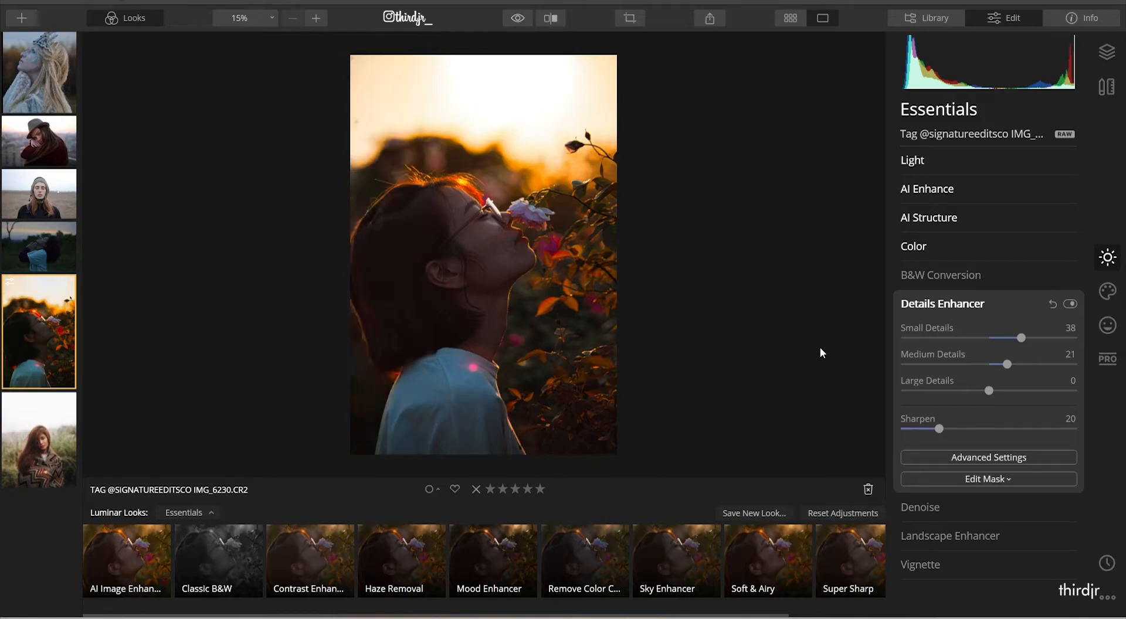
- In the Landscape Enhancer, set dehaze to 8, foliage enhancer to 45 and foliage hue to -100
left_click(984, 304)
left_click(991, 357)
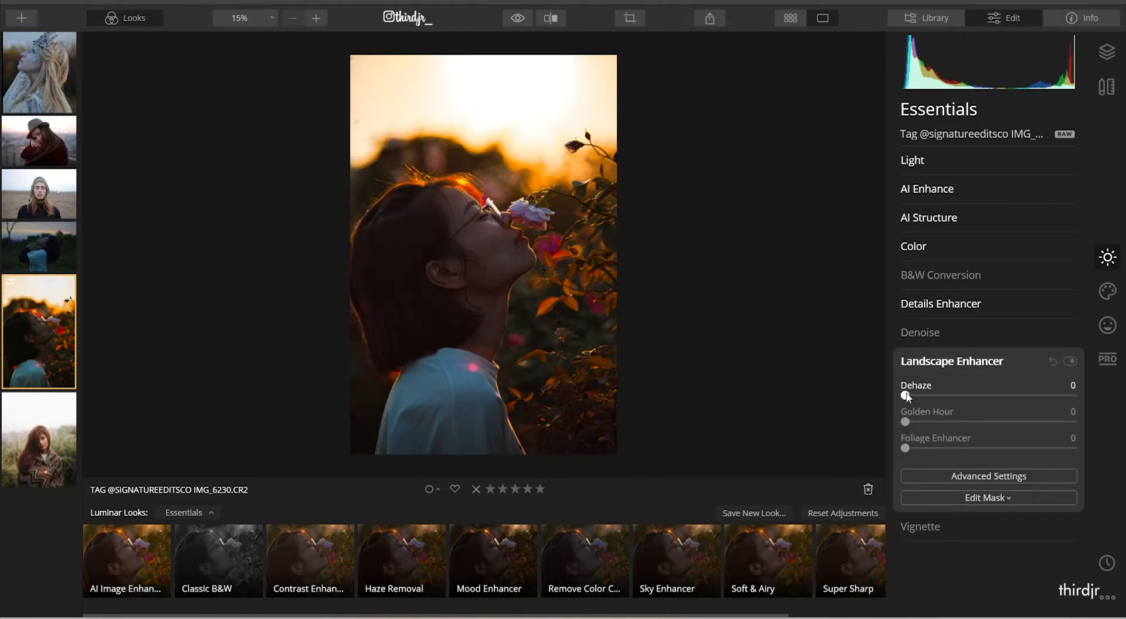
left_click_drag(906, 397, 918, 396)
left_click_drag(906, 448, 980, 459)
left_click(989, 476)
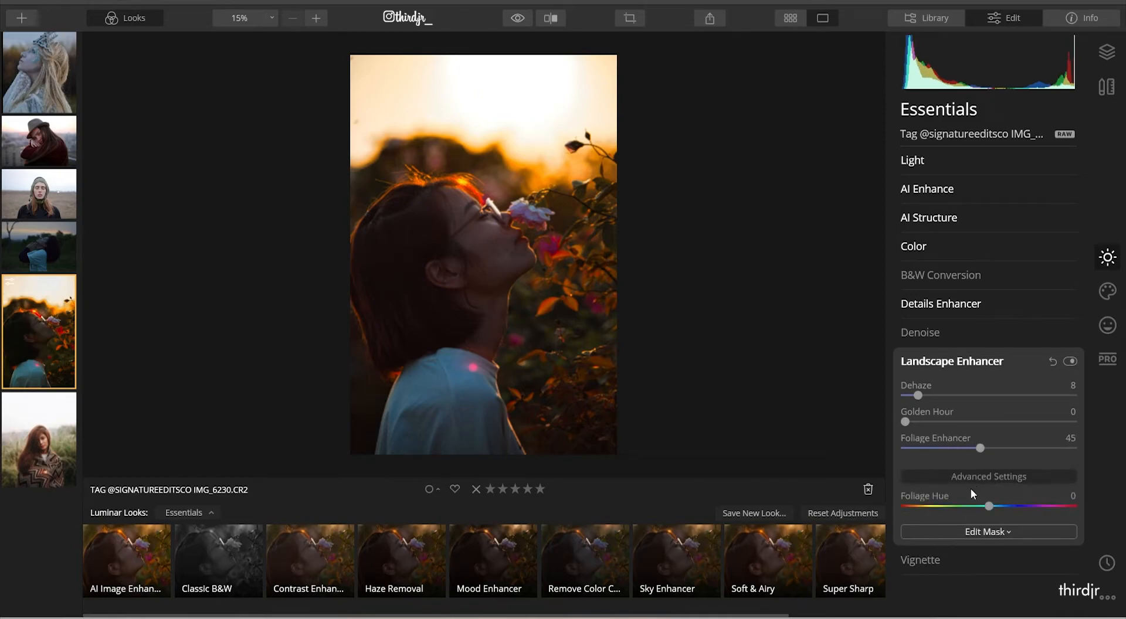
left_click_drag(989, 506, 872, 485)
left_click(1005, 365)
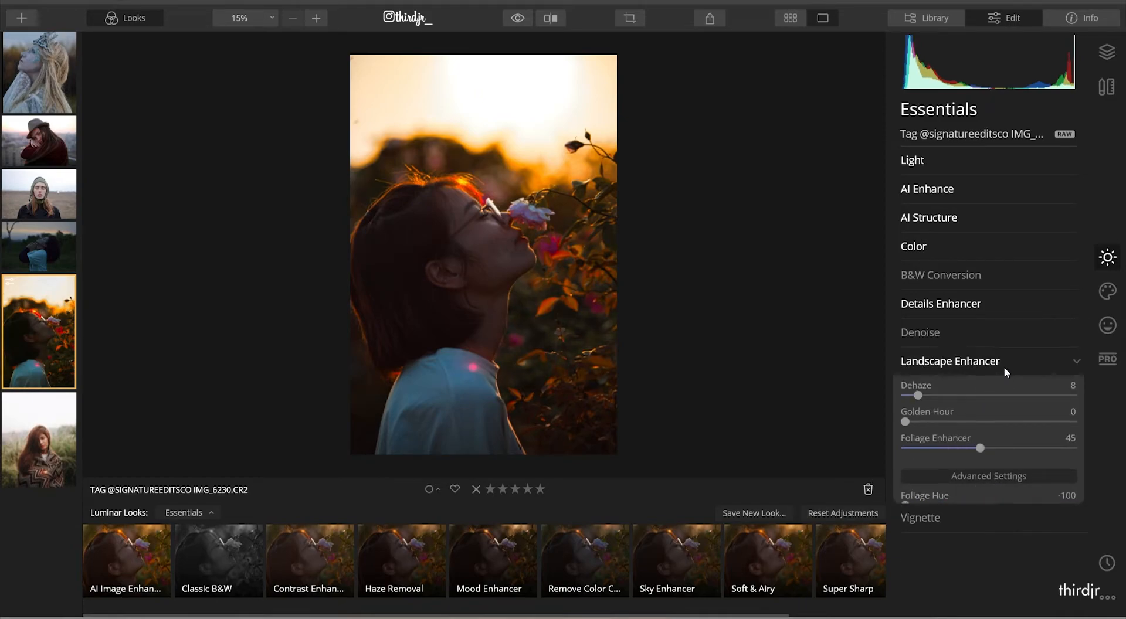
- Set the vignette to amount -100, size 36, roundness 83, feather 100 and inner light 16
left_click(1018, 392)
left_click_drag(988, 445, 903, 446)
left_click_drag(994, 474, 968, 473)
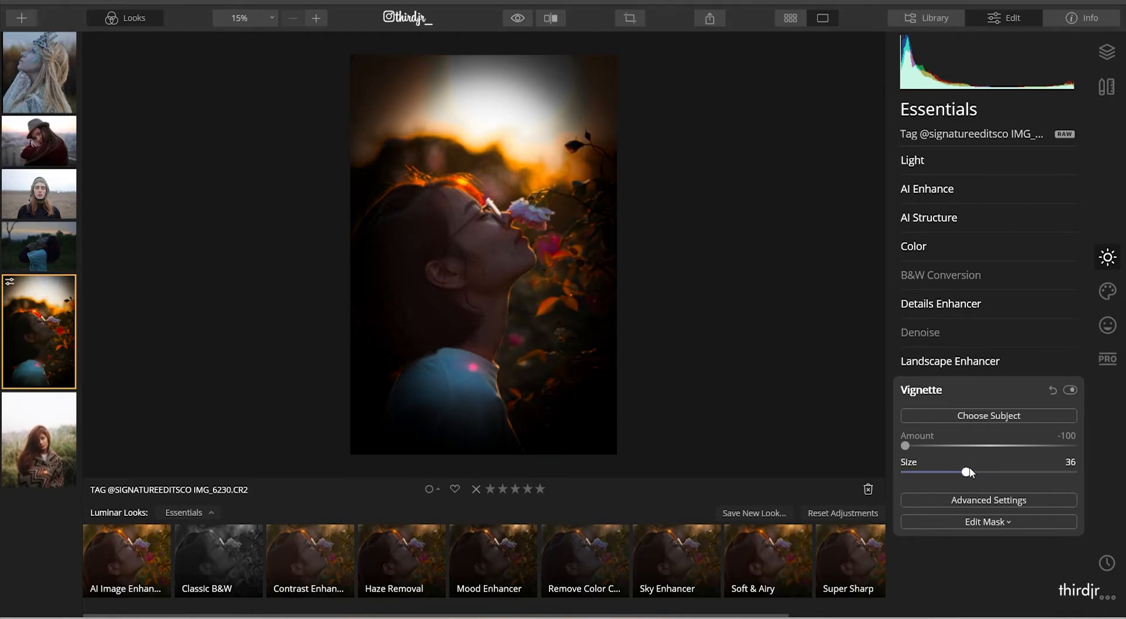
left_click(973, 499)
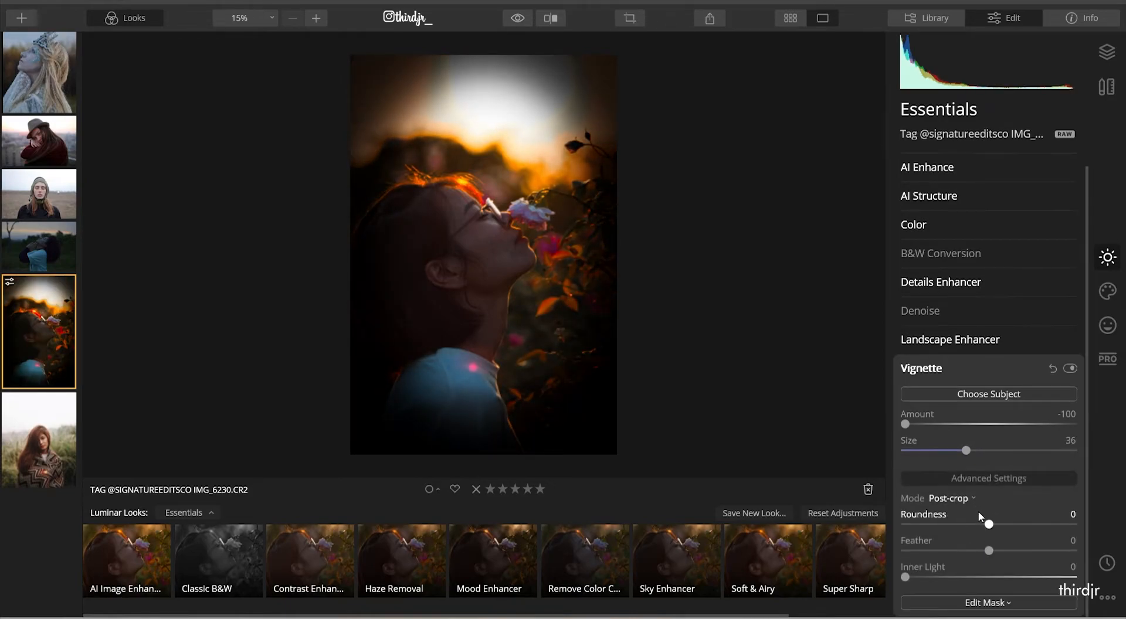
left_click_drag(1017, 526, 1061, 538)
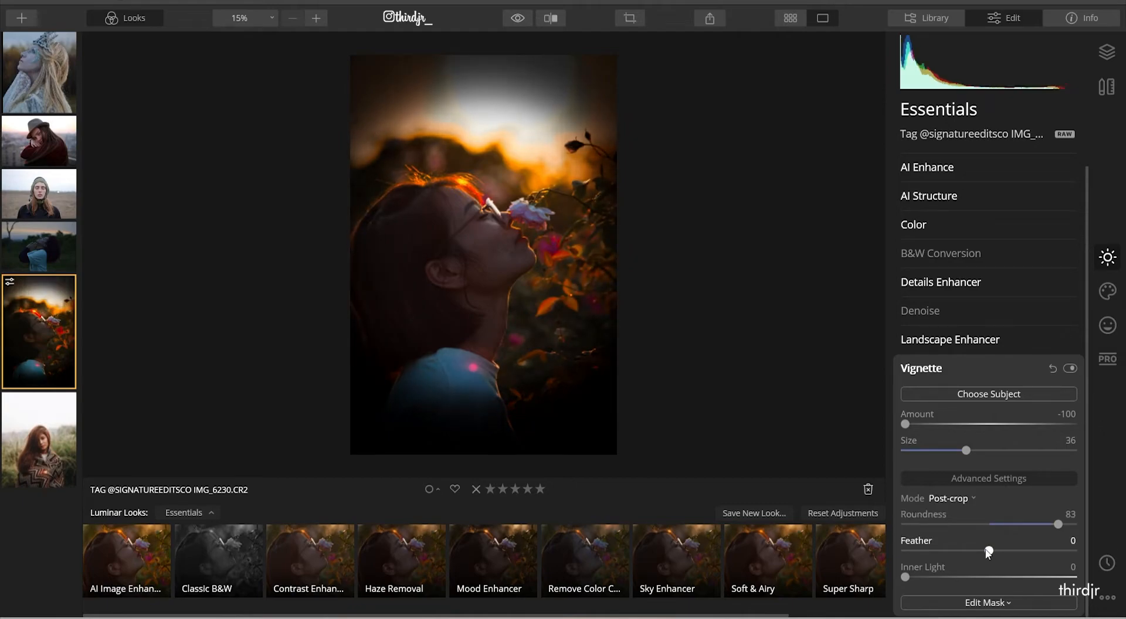
left_click_drag(989, 550, 1096, 572)
left_click_drag(905, 577, 927, 577)
- Paint a brush mask for the vignette along the photo's top and right edges at 50% opacity
left_click(989, 603)
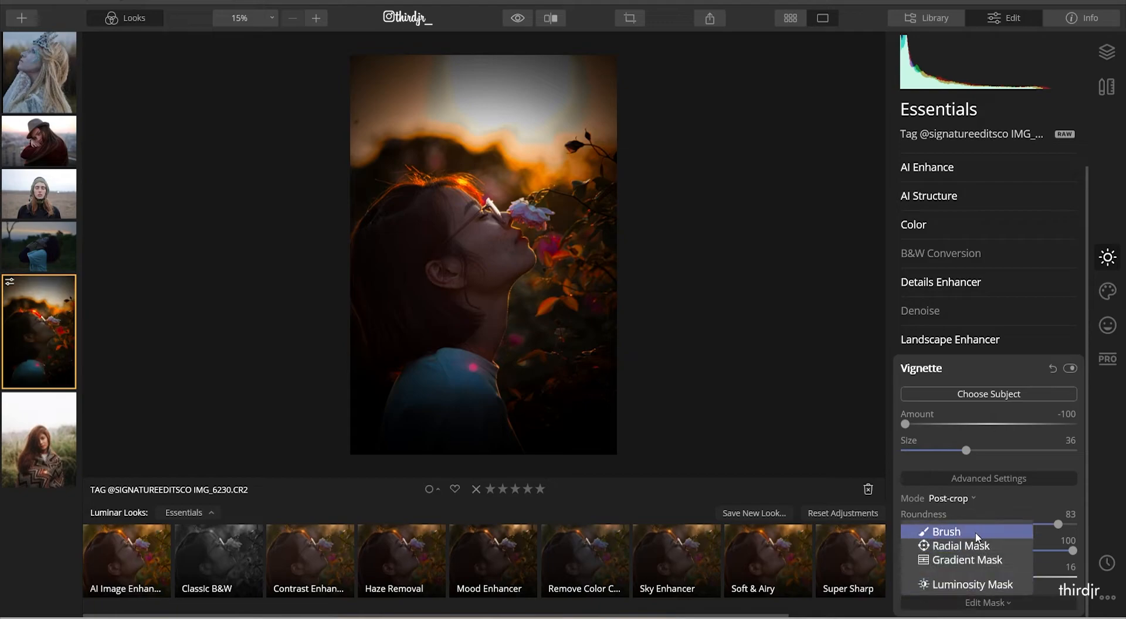
left_click(948, 529)
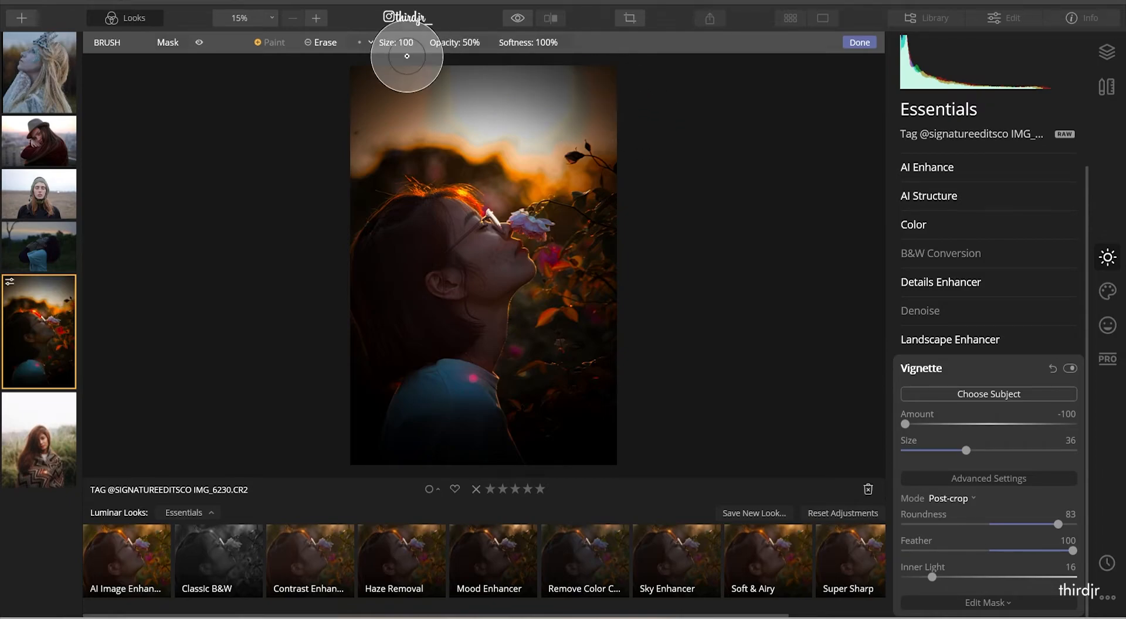
mouse_move(328, 75)
left_mouse_down()
mouse_move(410, 96)
mouse_move(636, 93)
mouse_move(611, 106)
left_mouse_up()
mouse_move(633, 156)
left_mouse_down()
mouse_move(625, 410)
mouse_move(596, 466)
mouse_move(548, 501)
mouse_move(569, 479)
mouse_move(663, 458)
left_mouse_up()
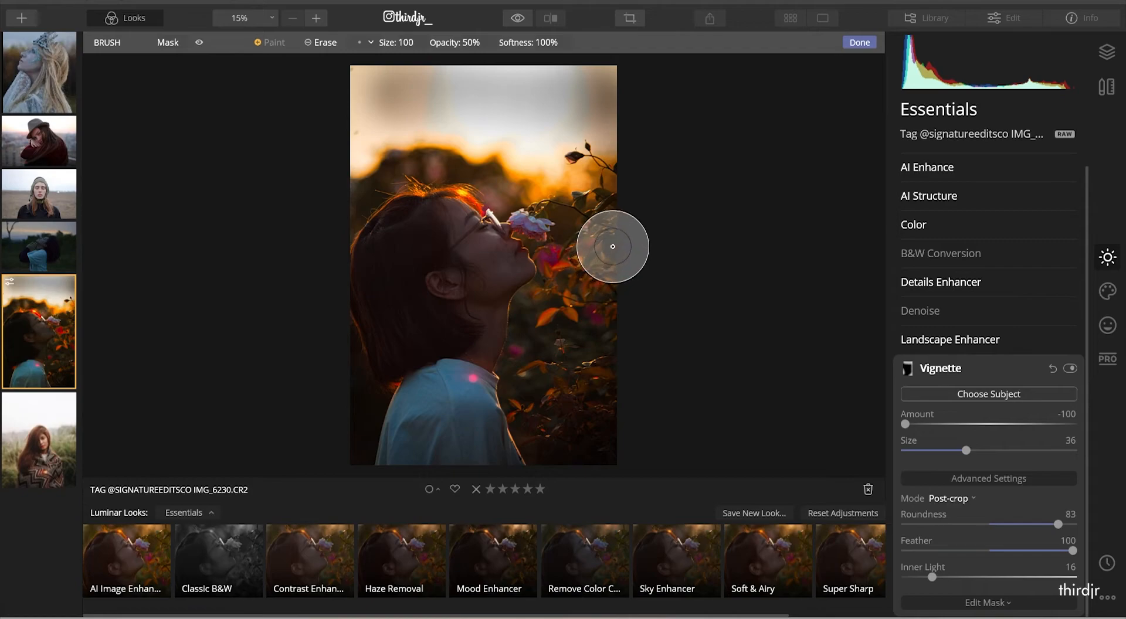
left_click(1069, 369)
- Erase the vignette mask from the sky with the brush at 100% opacity and finish the mask
left_click(312, 43)
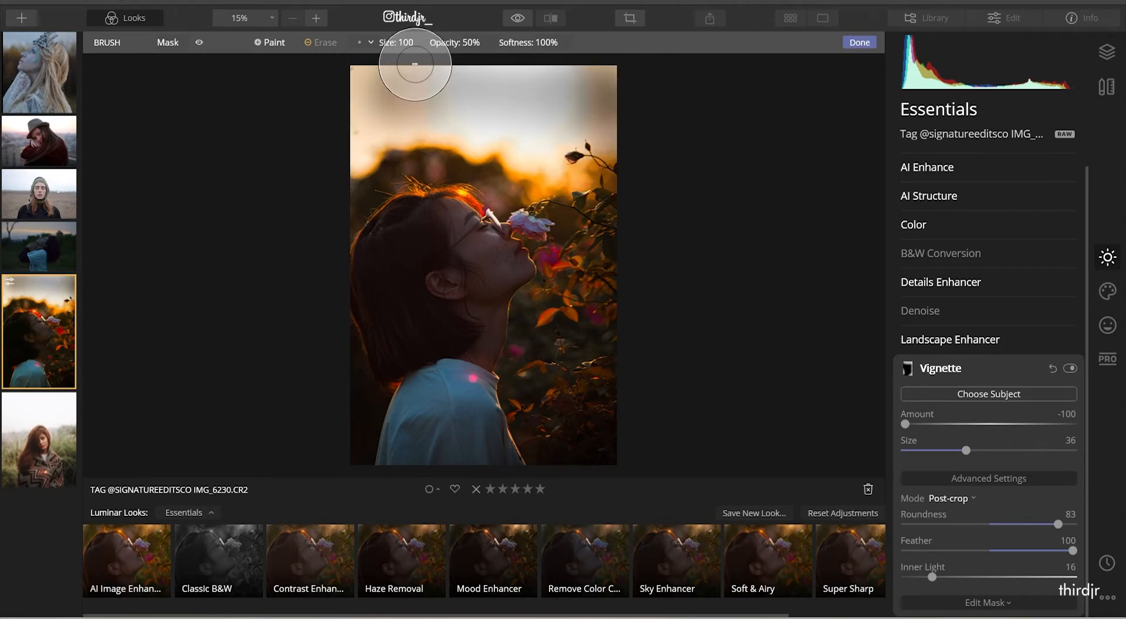
left_click(464, 44)
left_click_drag(482, 82, 538, 81)
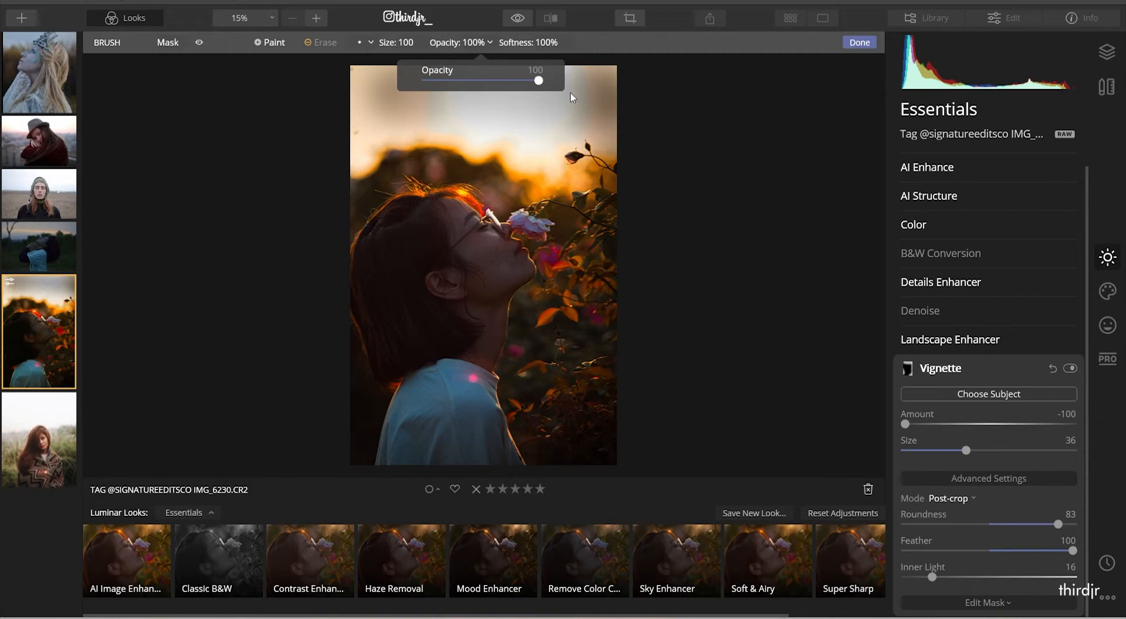
mouse_move(602, 94)
left_mouse_down()
mouse_move(367, 96)
mouse_move(513, 87)
mouse_move(505, 106)
mouse_move(511, 76)
mouse_move(651, 138)
left_mouse_up()
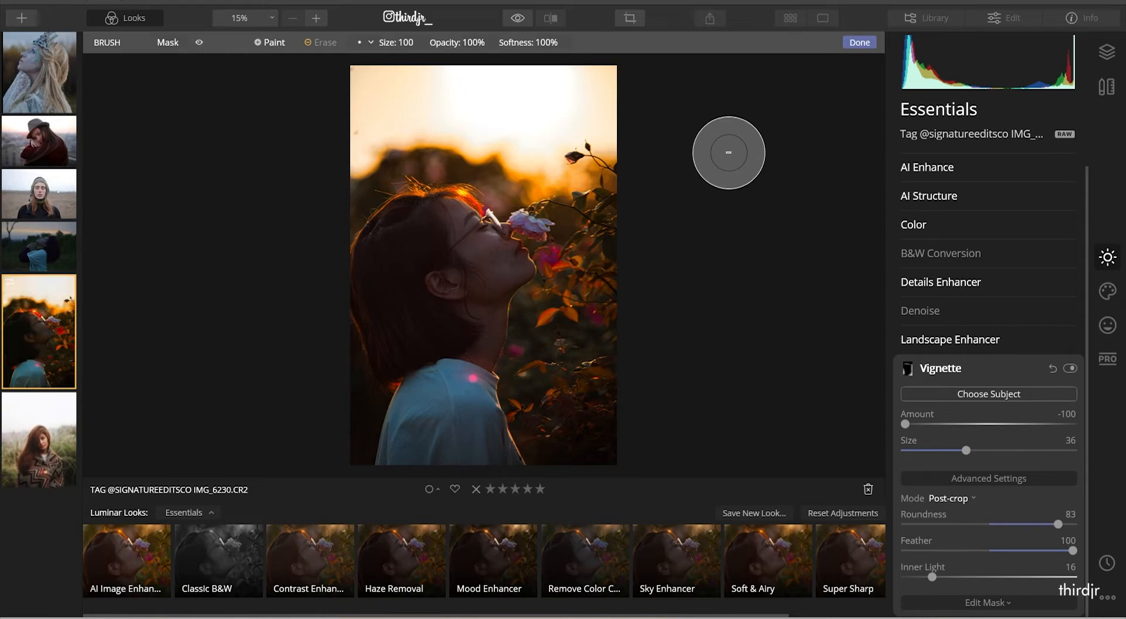
mouse_move(364, 82)
left_mouse_down()
mouse_move(350, 139)
mouse_move(381, 46)
left_mouse_up()
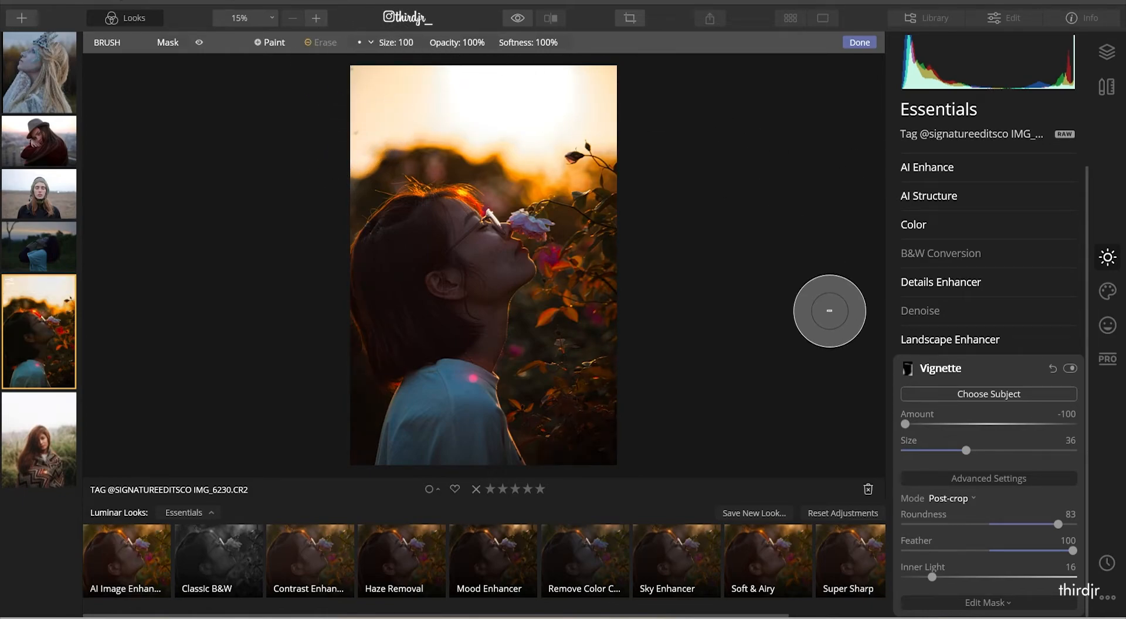
left_click(994, 367)
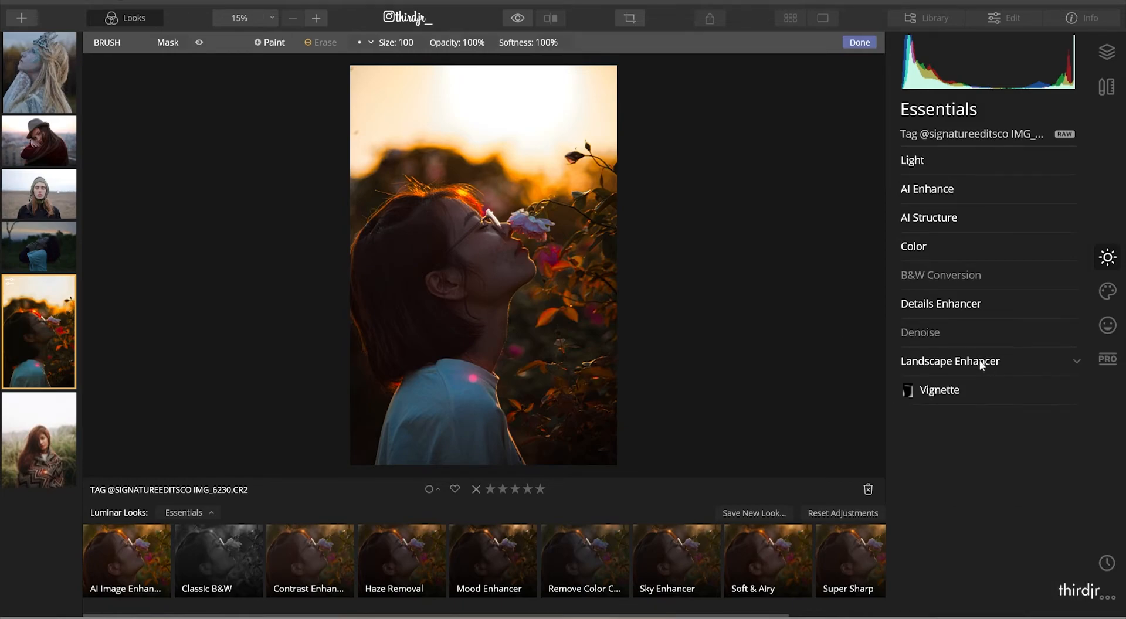
left_click(858, 43)
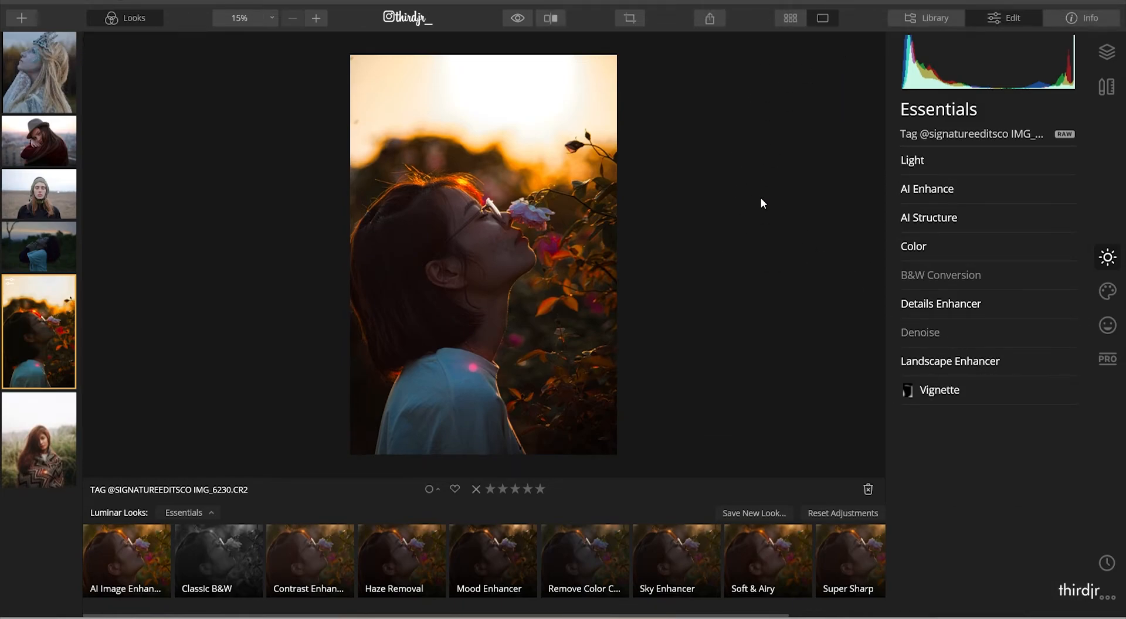
- Apply the Dramatic creative effect with an amount of 30
left_click(1028, 384)
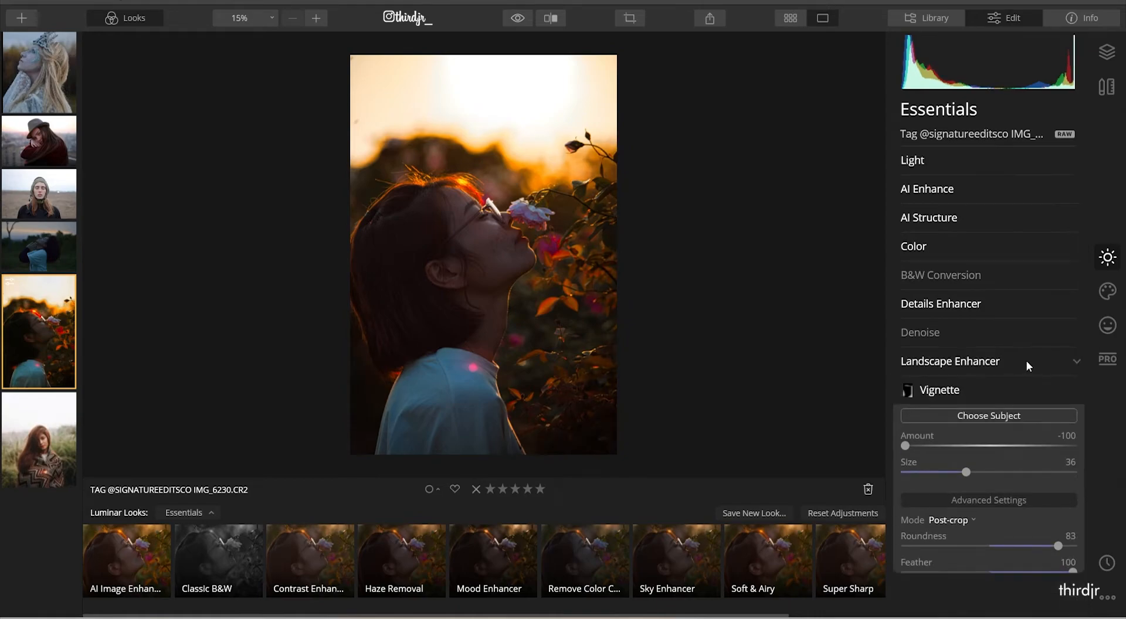
left_click(1022, 384)
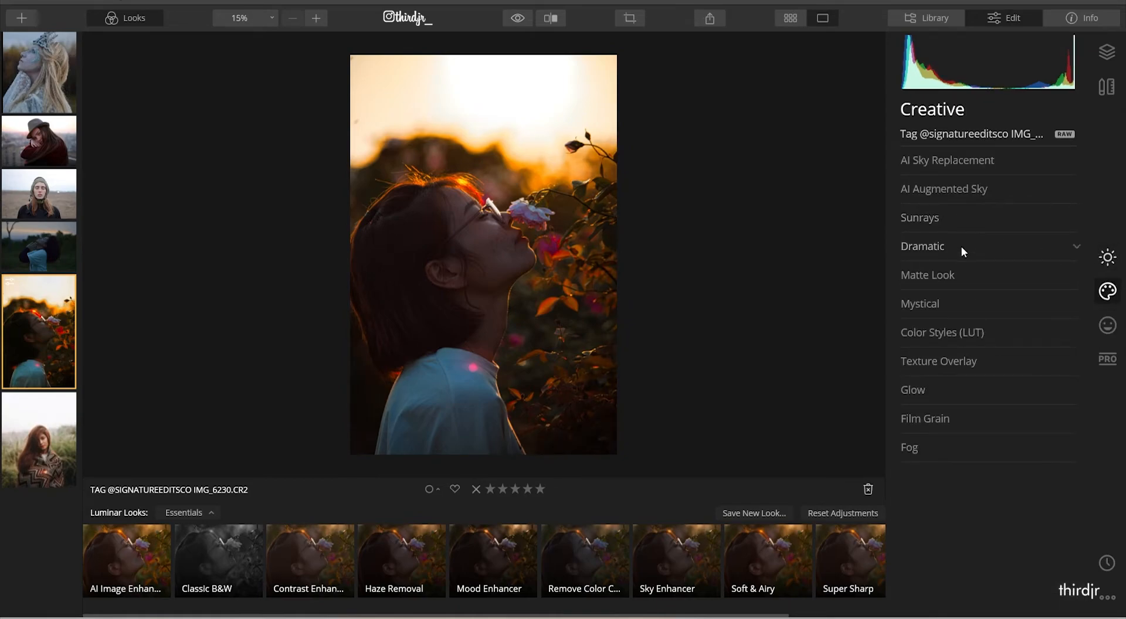
left_click(961, 245)
left_click_drag(906, 281, 962, 285)
left_click(976, 245)
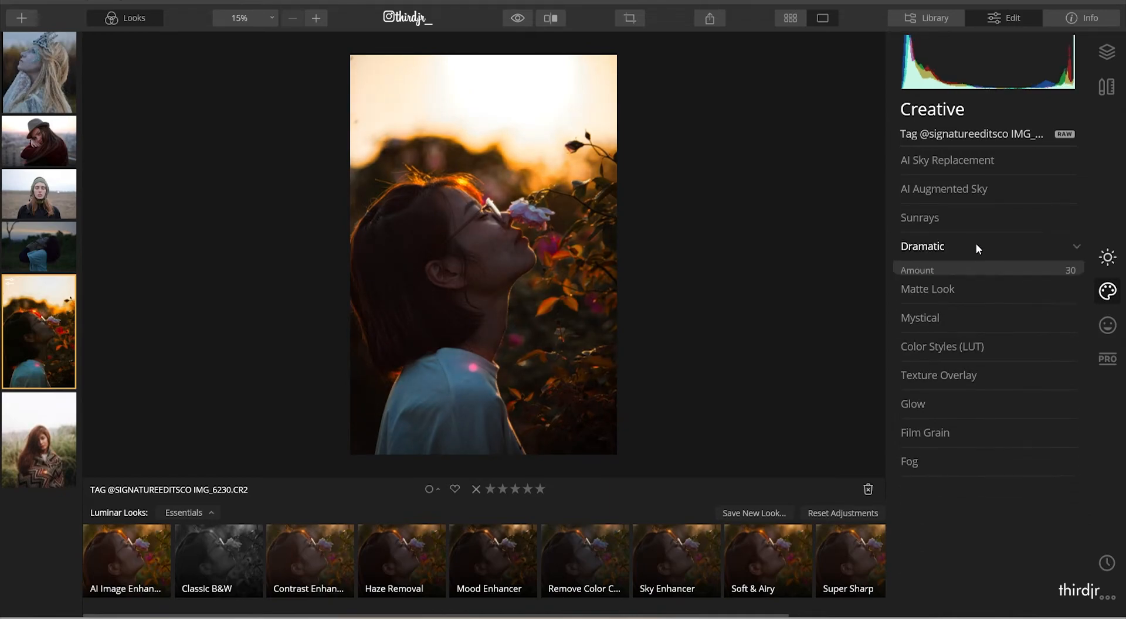
- Turn on AI Skin Defects Removal and set the AI Skin Enhancer amount to 100
left_click(1107, 325)
left_click(983, 160)
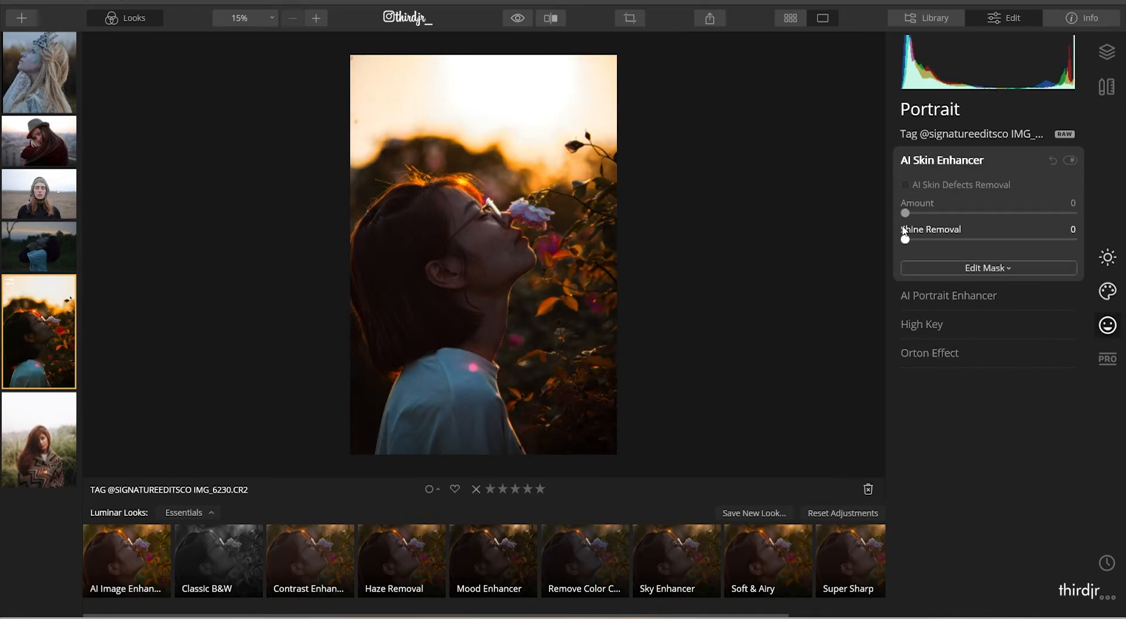
left_click(904, 185)
left_click_drag(905, 214, 1084, 238)
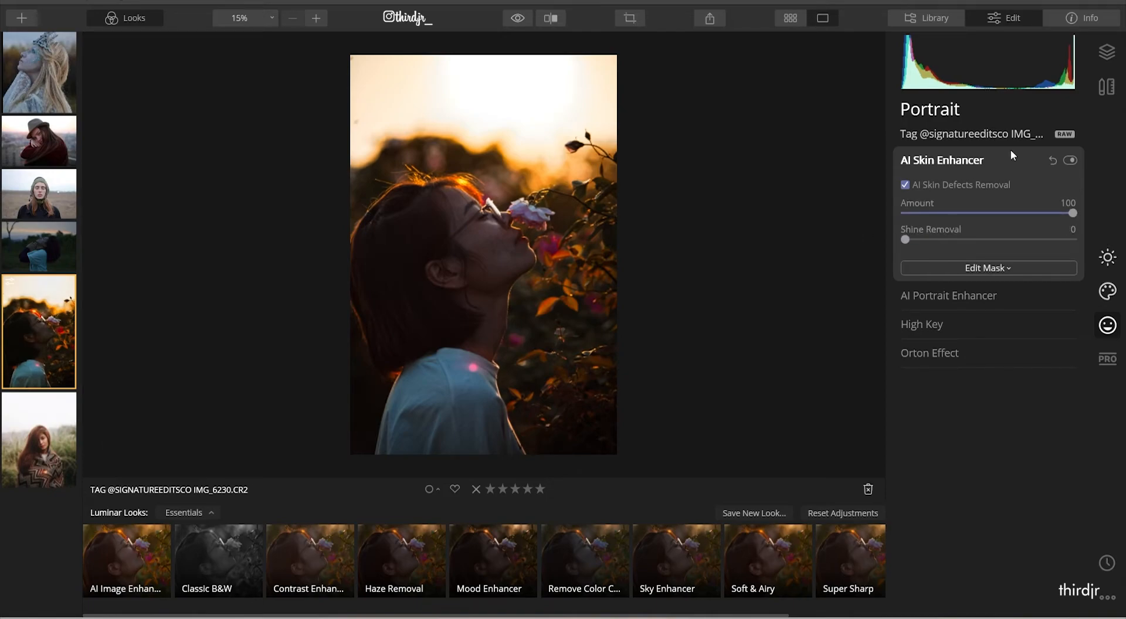
left_click(991, 159)
- Set the face light in the AI Portrait Enhancer to 24
left_click(949, 189)
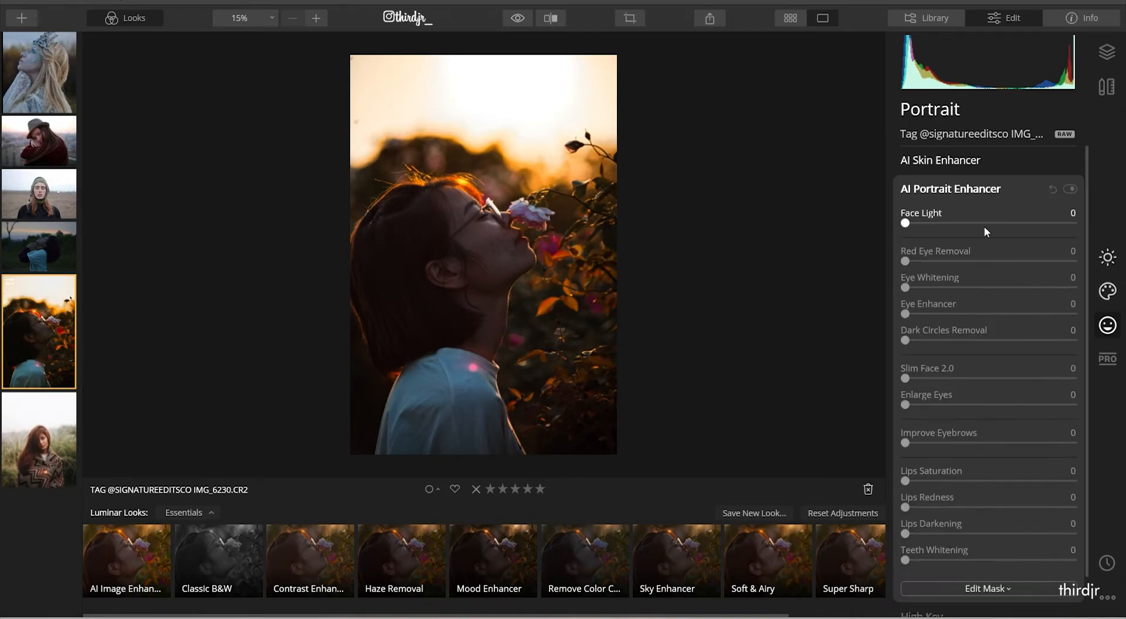
left_click_drag(911, 223, 947, 232)
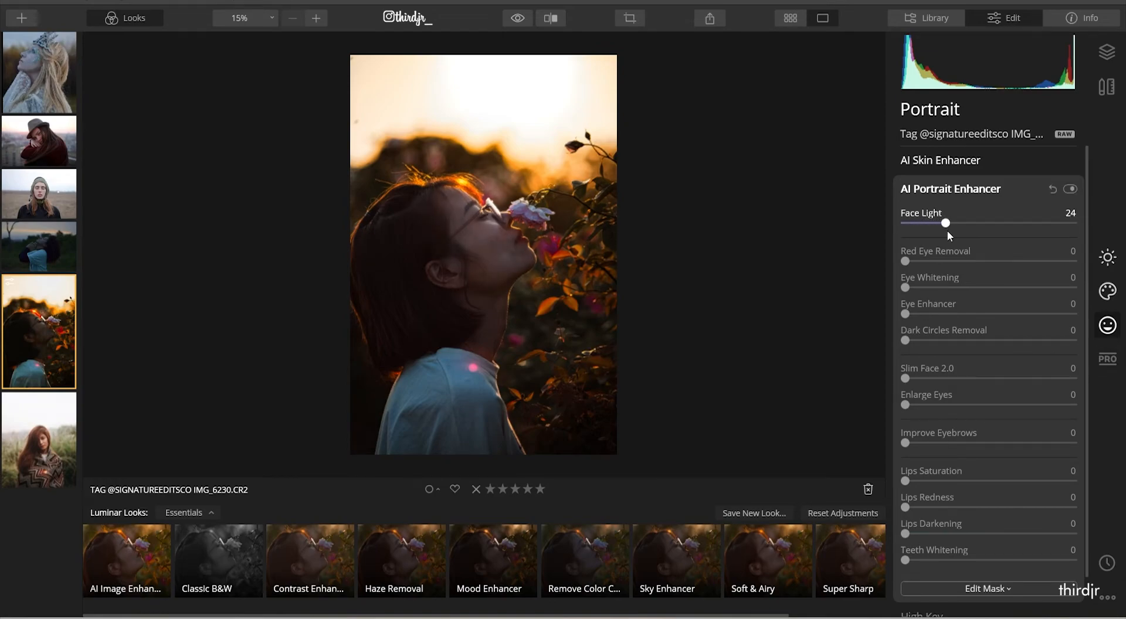
left_click(1014, 200)
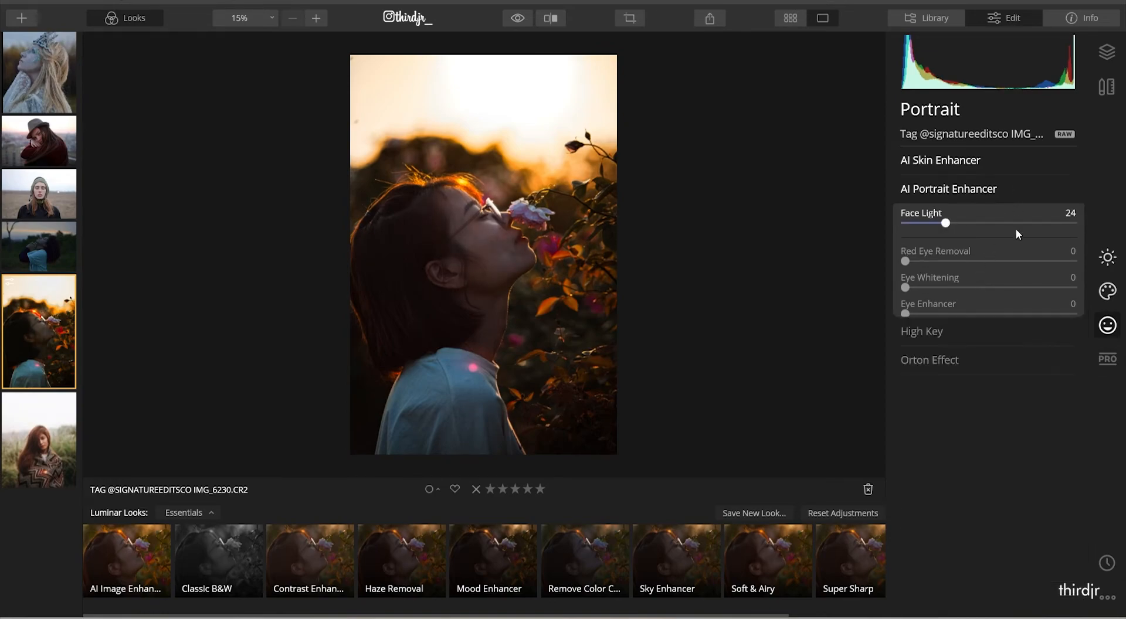
- In Advanced Contrast, set midtones contrast to 20 and shadows contrast to 22
left_click(1113, 359)
left_click(986, 165)
left_click_drag(906, 259, 940, 262)
left_click_drag(905, 324, 943, 323)
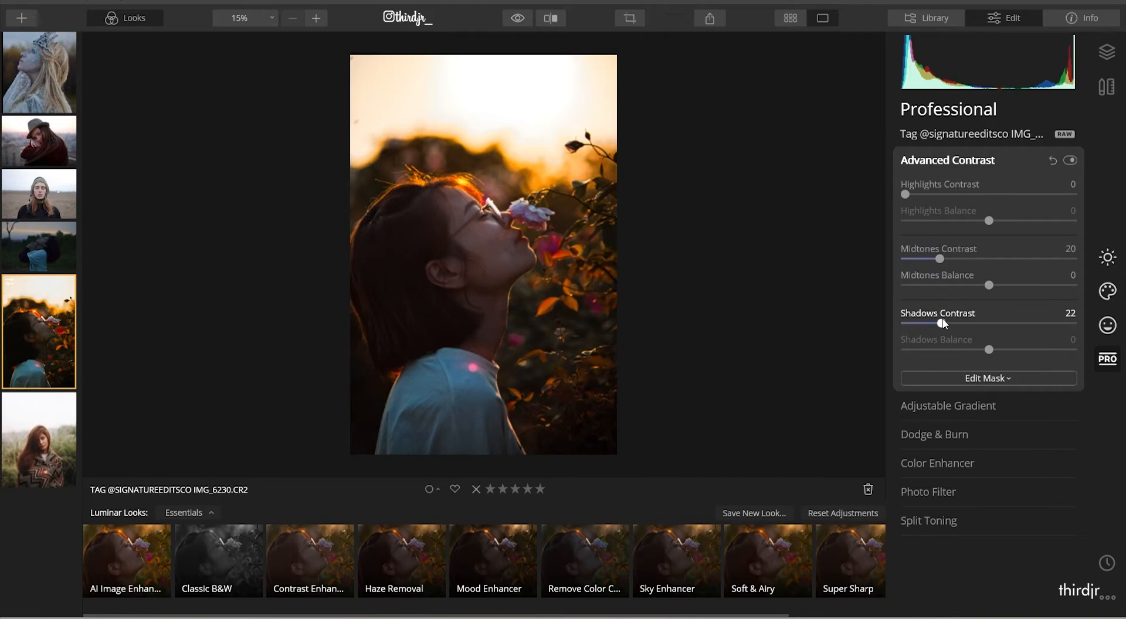
left_click(1015, 156)
- In the Color Enhancer, set brilliance 10, warmth 10, color contrast amount 15, and split color warmth to warm 10 and cool 100
left_click(990, 248)
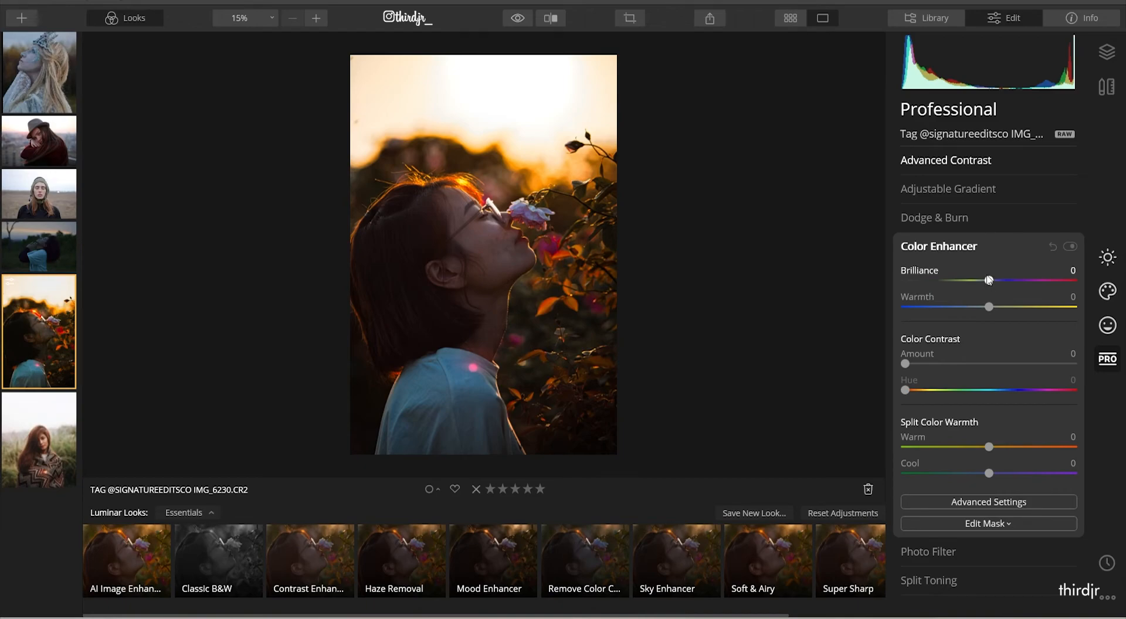
left_click_drag(989, 279, 997, 280)
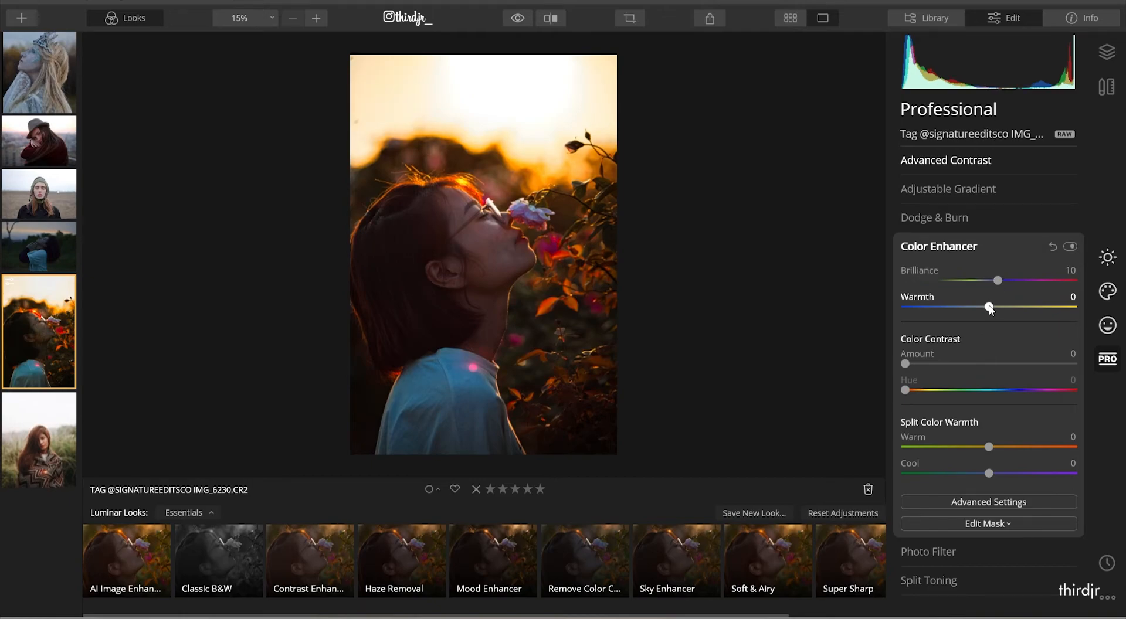
left_click_drag(990, 309, 997, 308)
left_click_drag(905, 364, 931, 369)
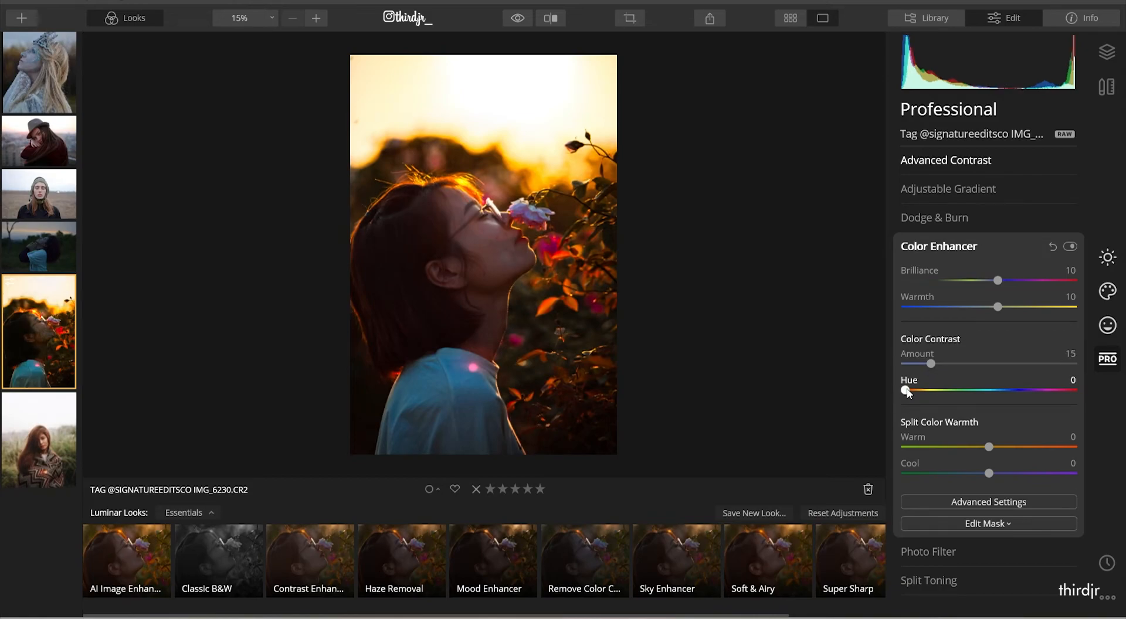
left_click_drag(990, 449, 1003, 447)
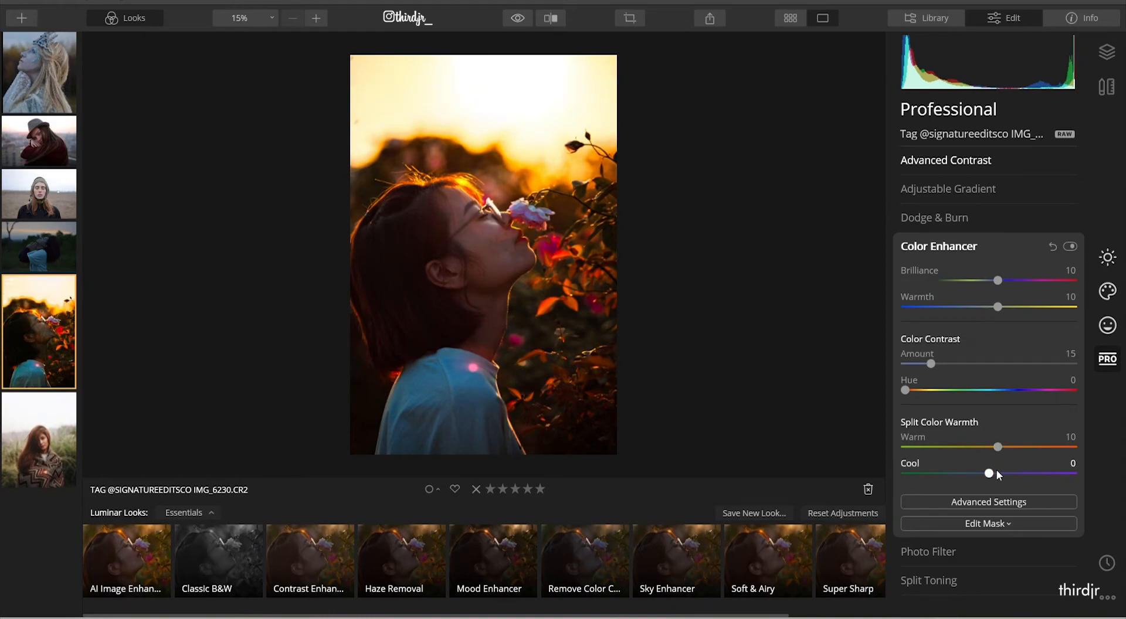
left_click_drag(1022, 485, 1073, 472)
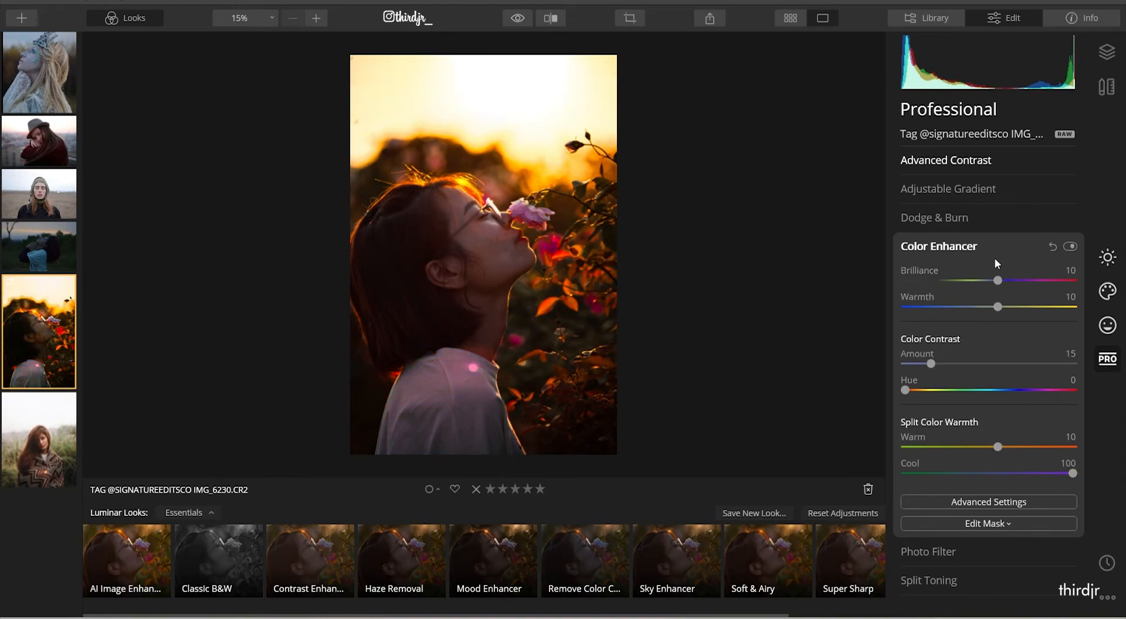
left_click(1013, 252)
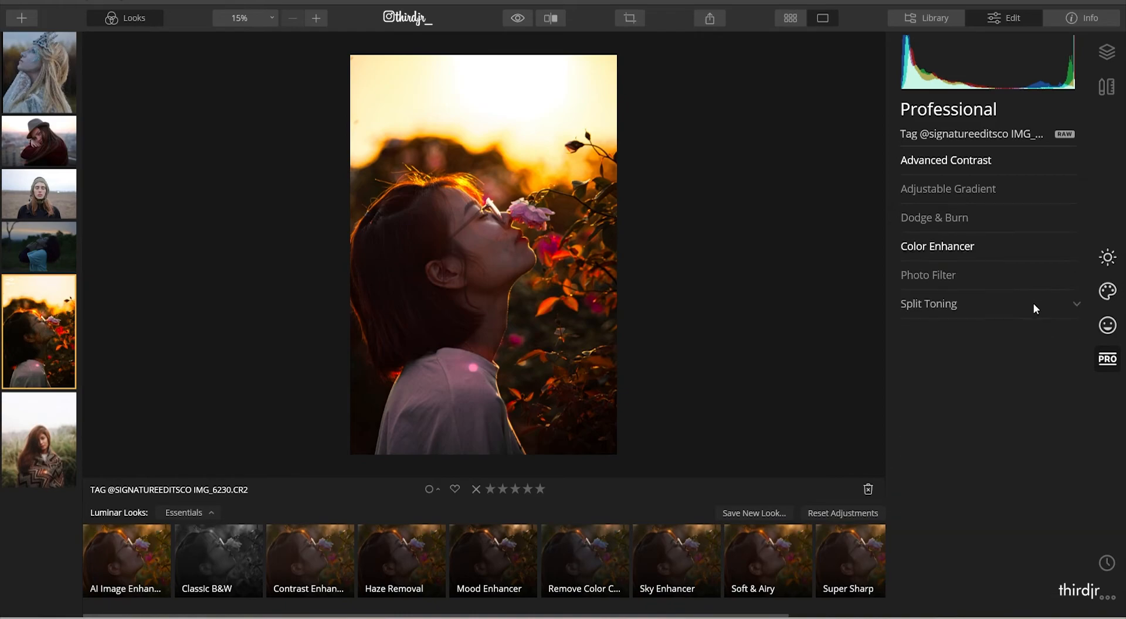
- Compare the photo before and after the edits, in split view and full view
left_click(548, 18)
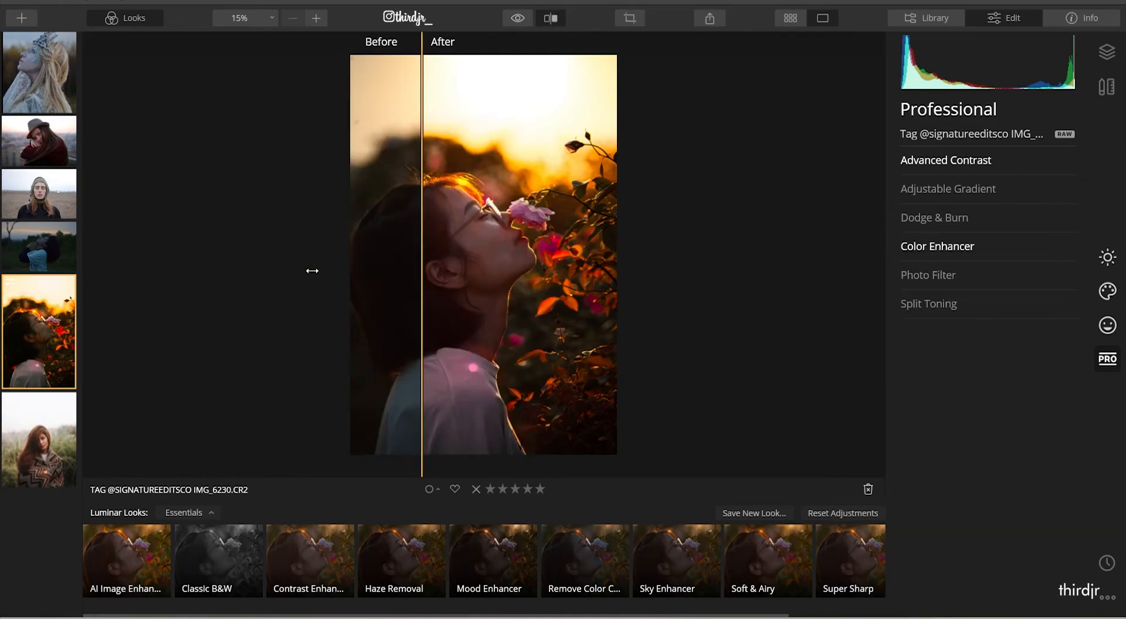
left_click(550, 18)
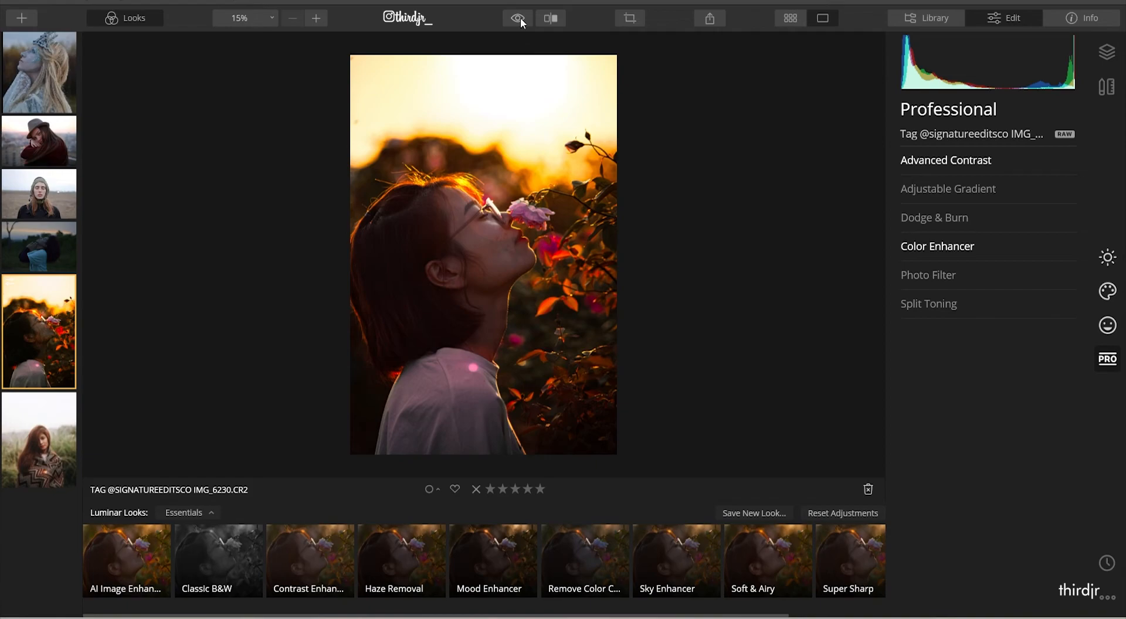
left_click(520, 17)
left_click(521, 19)
left_click(521, 19)
- Return to the Details Enhancer and set large details to -56
left_click(1107, 258)
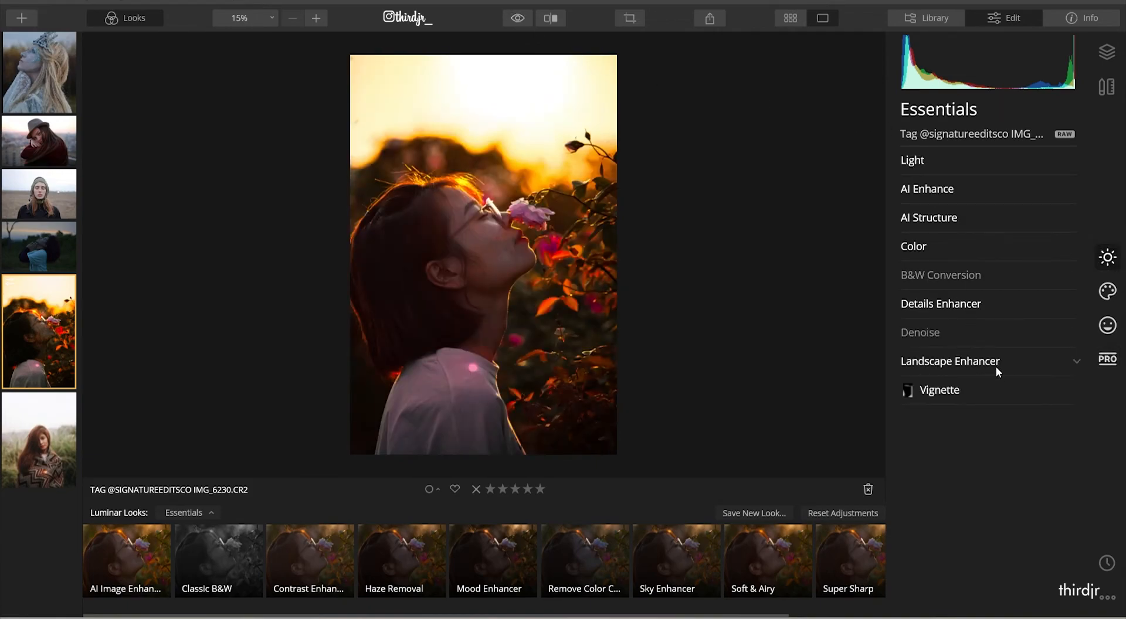
left_click(1001, 371)
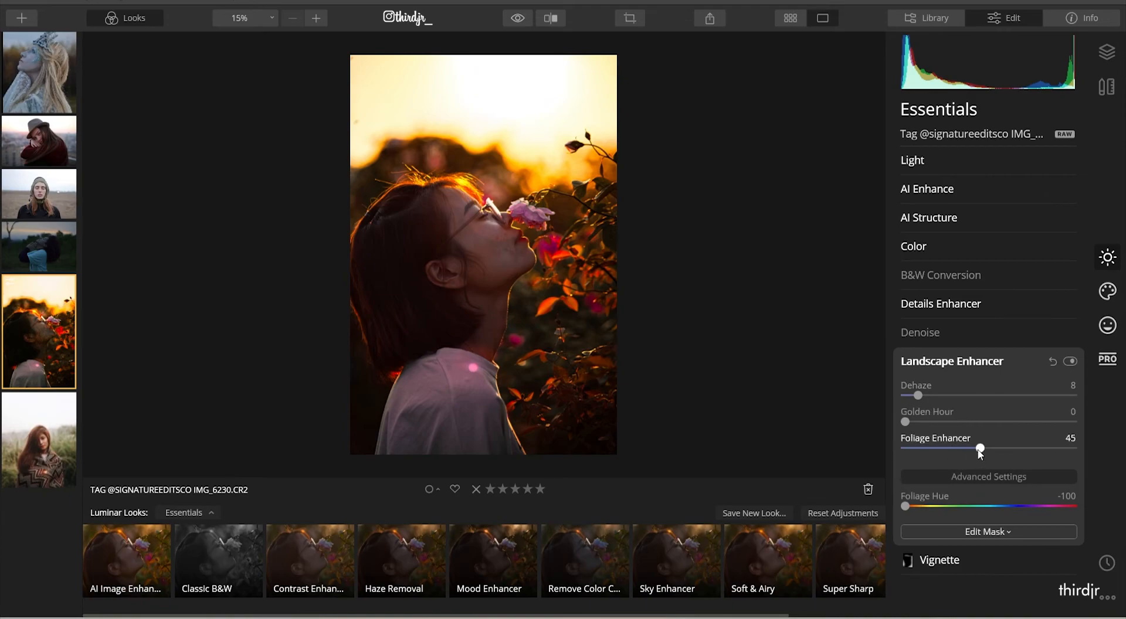
left_click(974, 333)
left_click(972, 304)
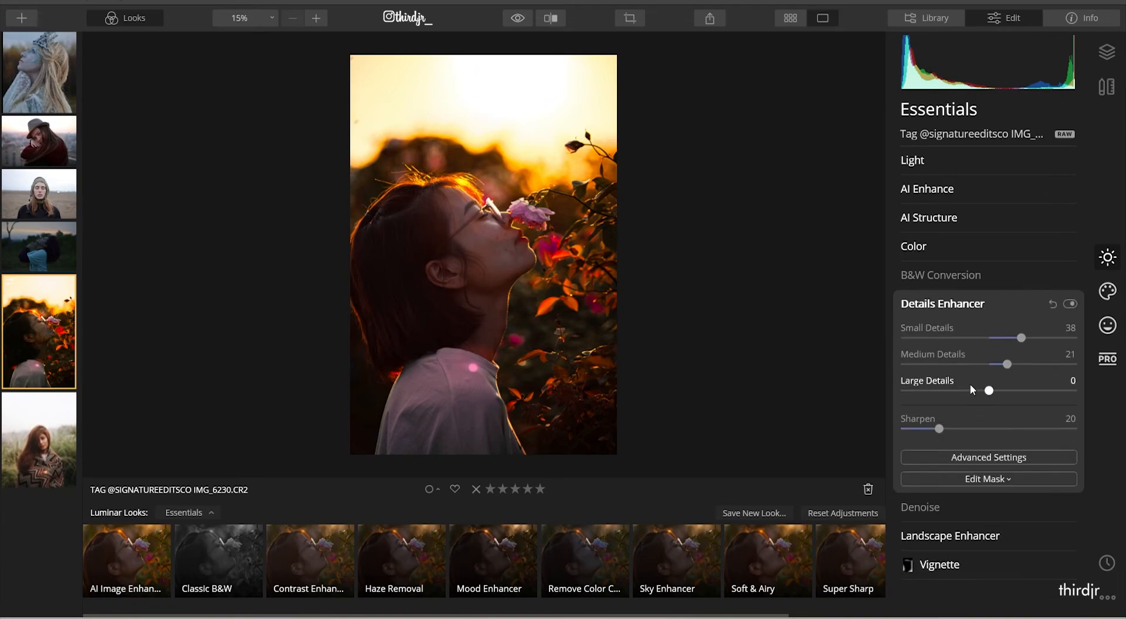
left_click_drag(988, 391, 942, 390)
- Inspect the face and flower up close, and compare the photo with and without the Details Enhancer
left_click(523, 20)
left_click(524, 19)
left_click(494, 256)
scroll(496, 252, "down", 3)
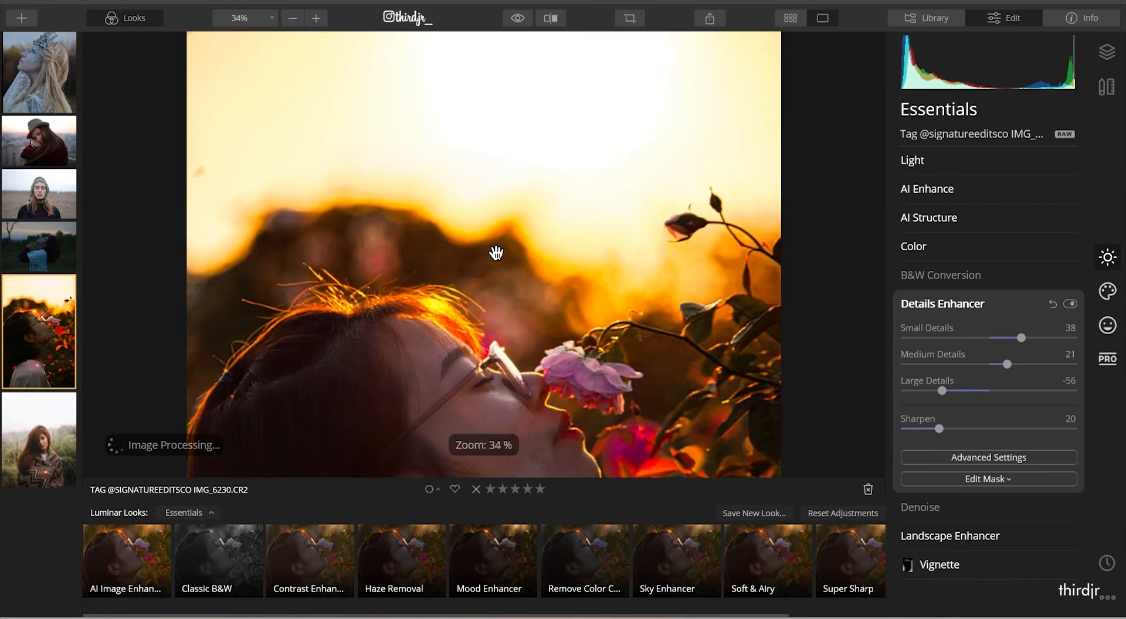
left_click_drag(497, 252, 543, 91)
left_click(512, 168)
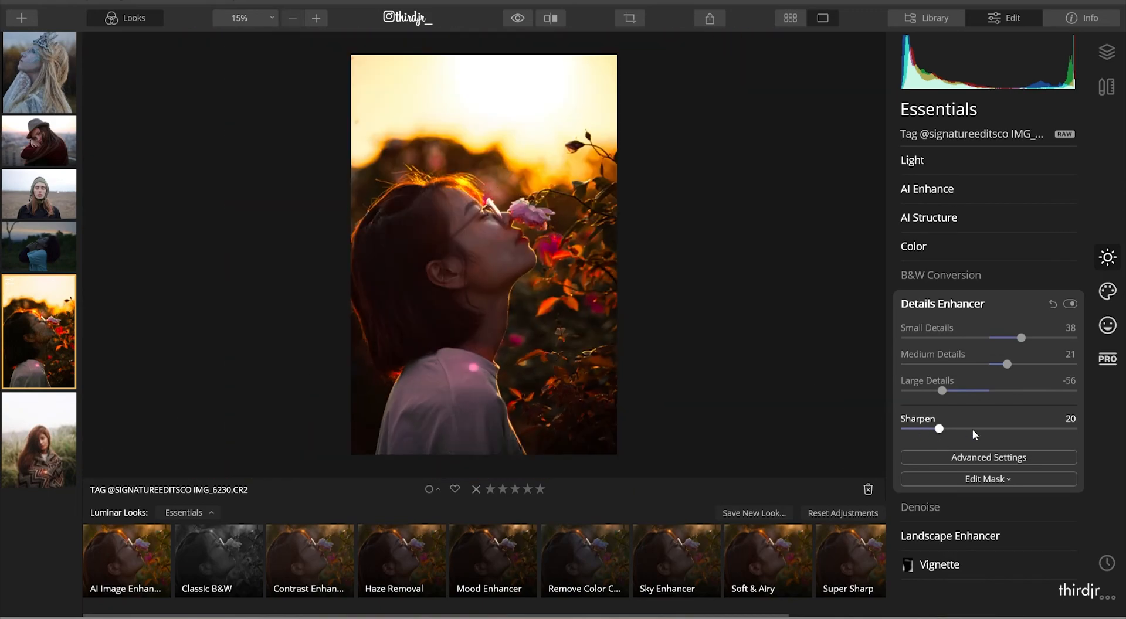
left_click(1070, 304)
left_click(1071, 304)
left_click(1001, 306)
- Check the finished edit against the original photo in full and split before/after views
left_click(513, 17)
left_click(511, 16)
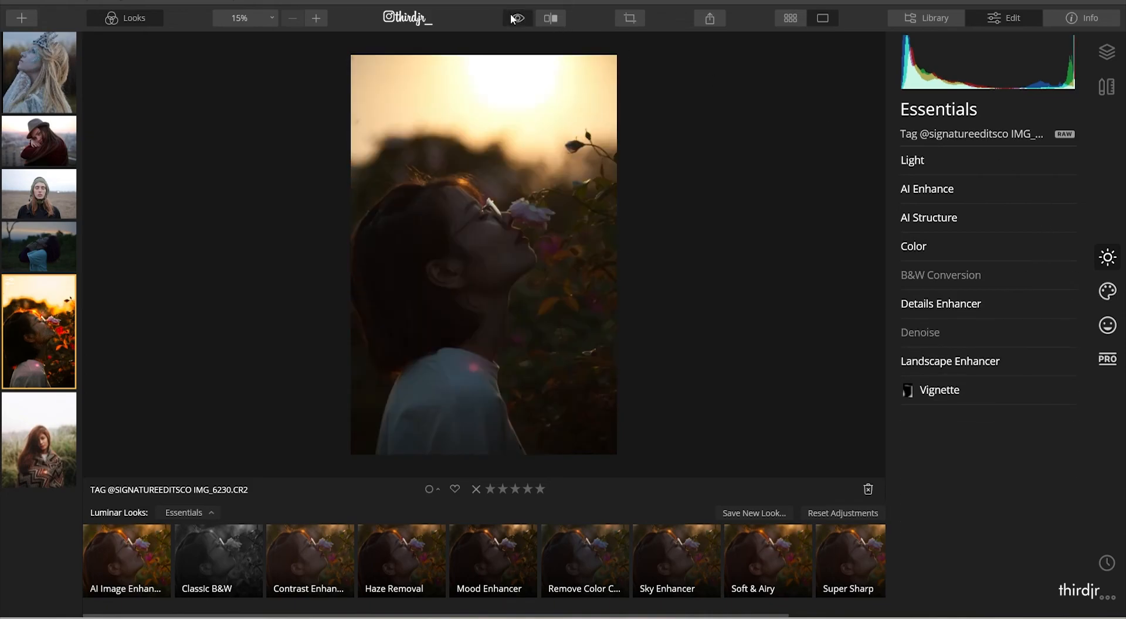
left_click(550, 17)
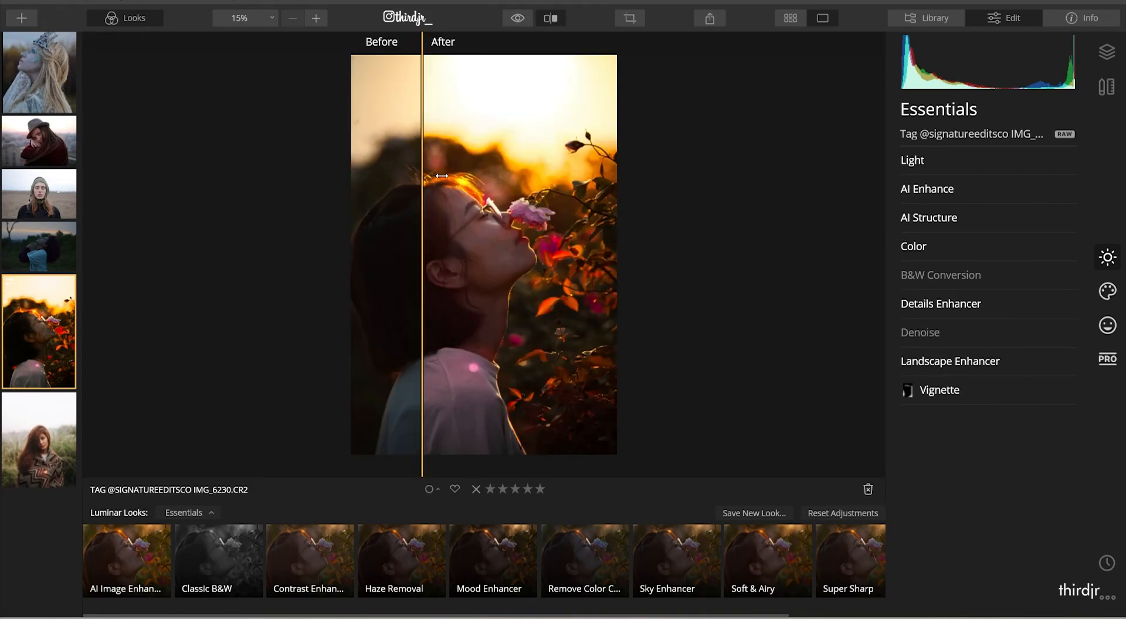
left_click(560, 15)
- Open the export settings for the edited photo
left_click(12, 2)
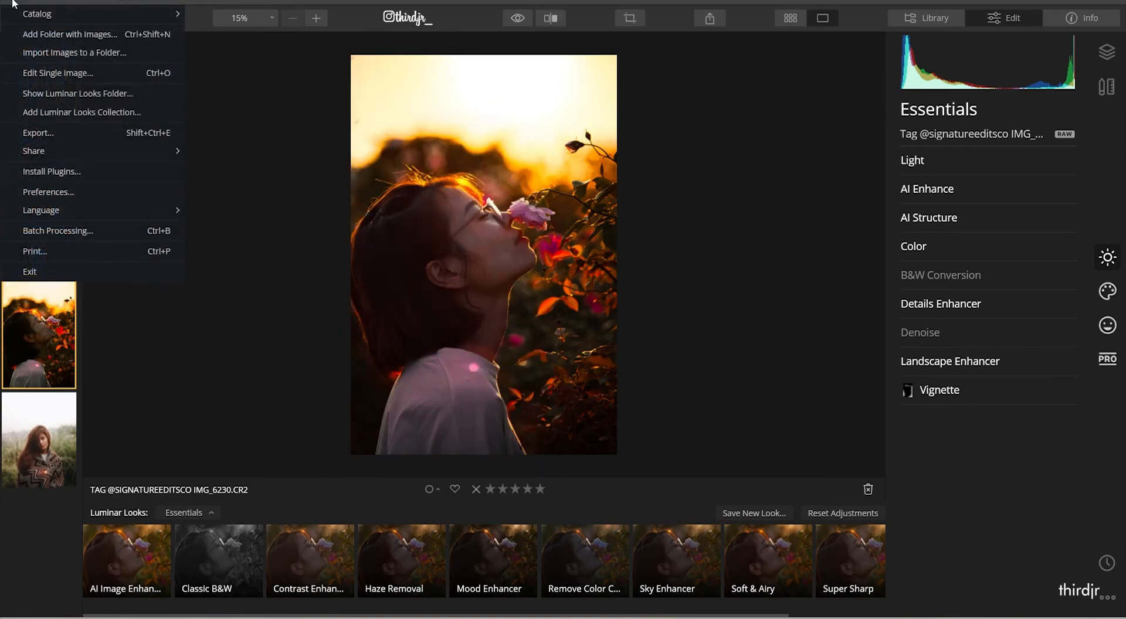
left_click(134, 132)
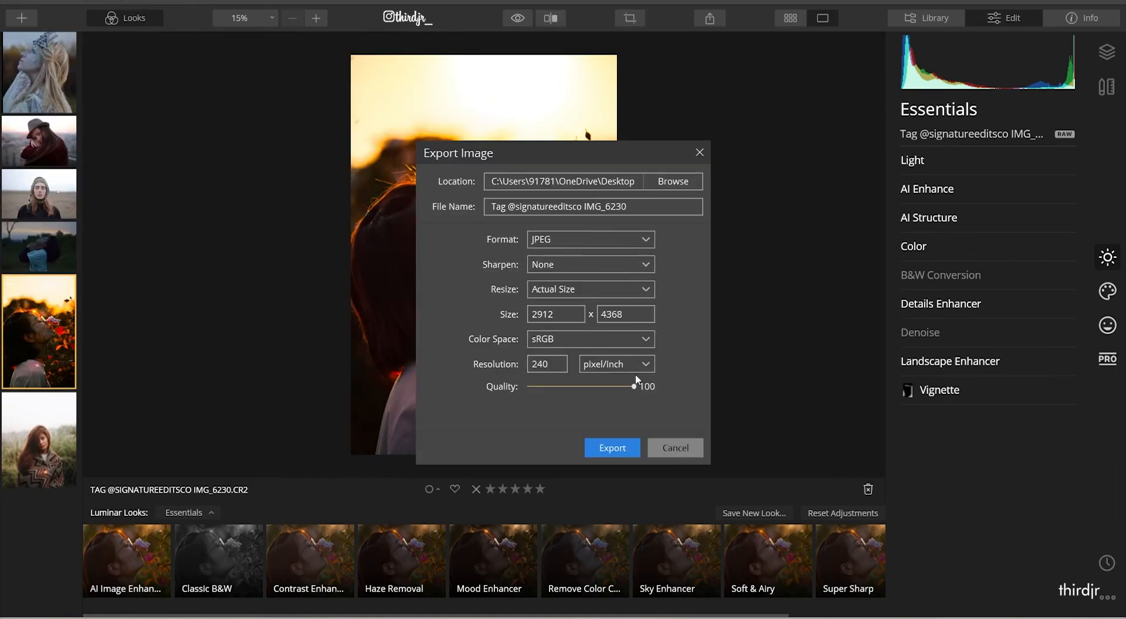